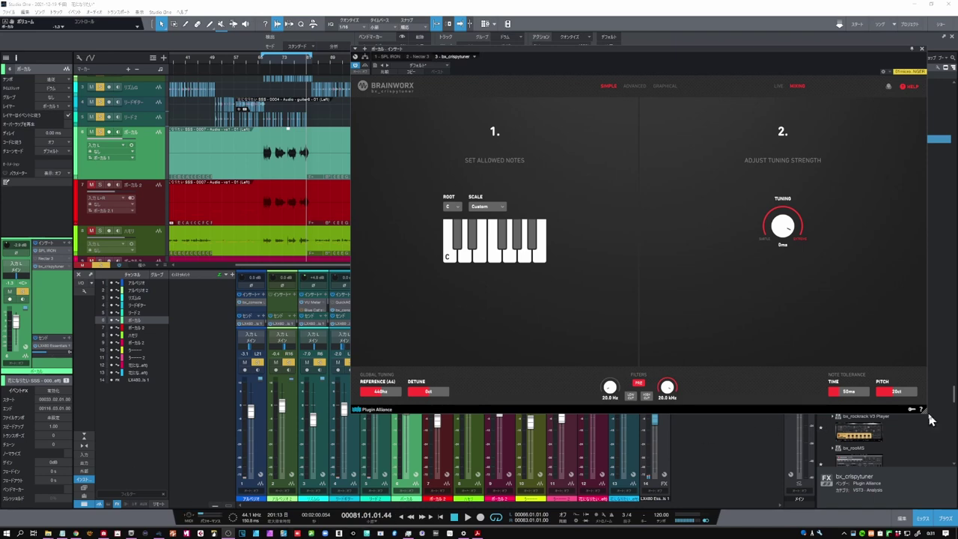
Step: Enlarge the bx_crispytuner window slightly and set its Tuning strength to 10 ms
{"action": "left_click_drag", "start_coordinate": [922, 410], "coordinate": [845, 360]}
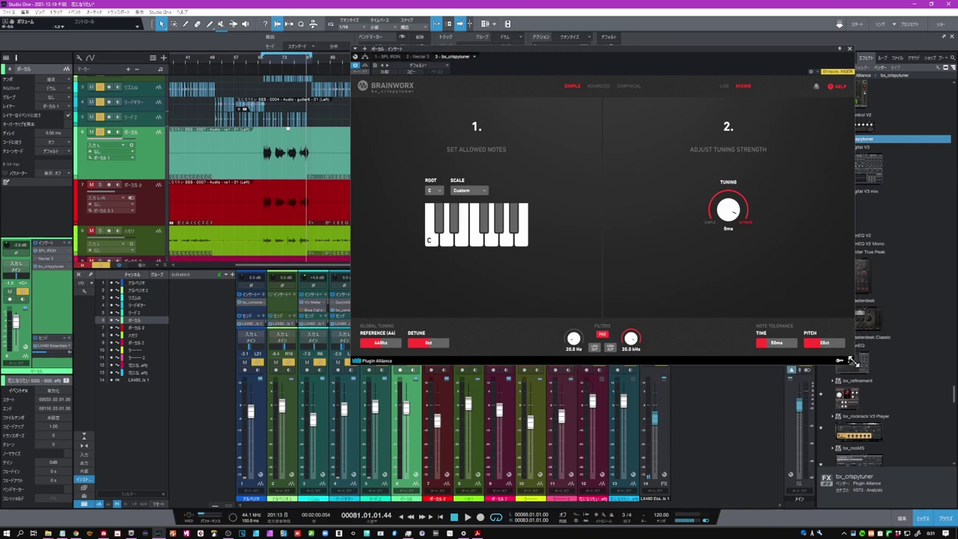
{"action": "left_click_drag", "start_coordinate": [850, 361], "coordinate": [942, 422]}
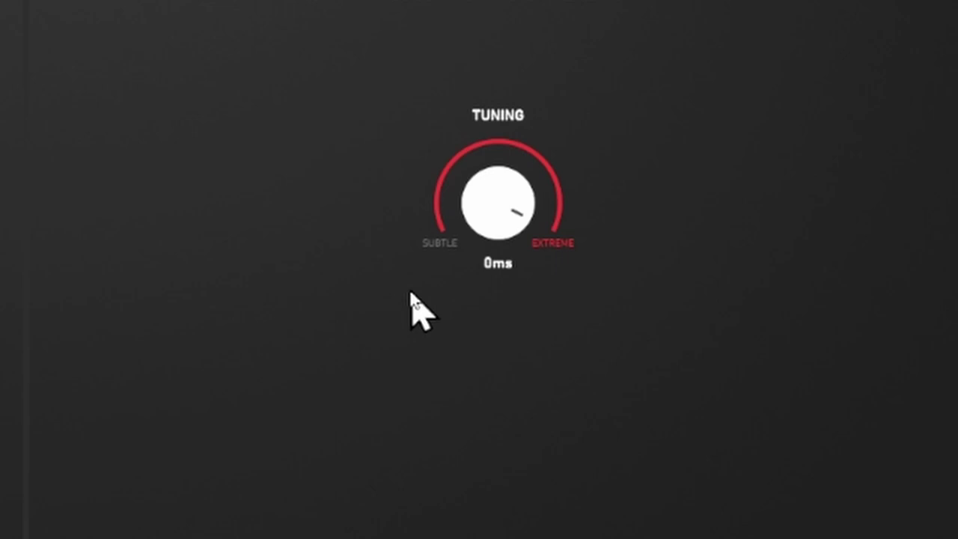
{"action": "mouse_move", "coordinate": [483, 210]}
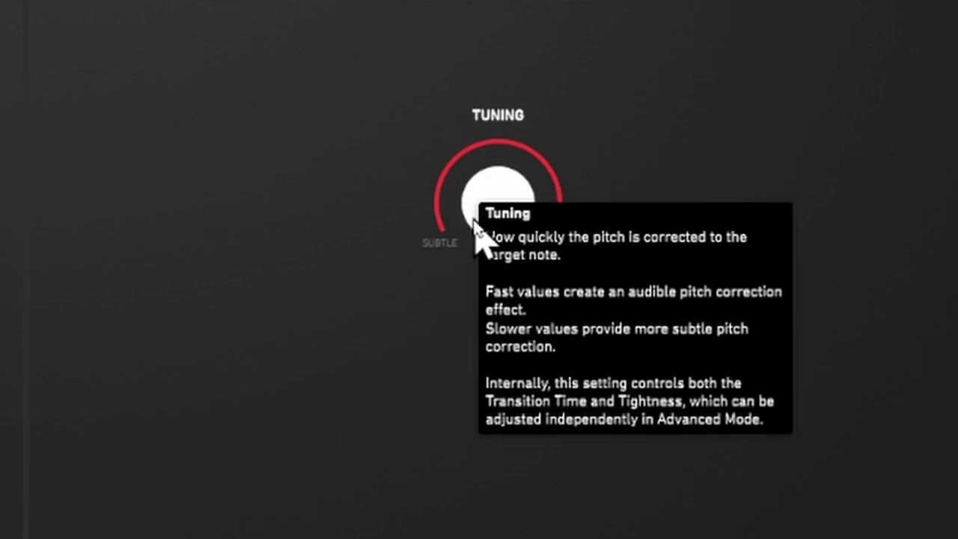
{"action": "left_click_drag", "start_coordinate": [474, 221], "coordinate": [468, 262]}
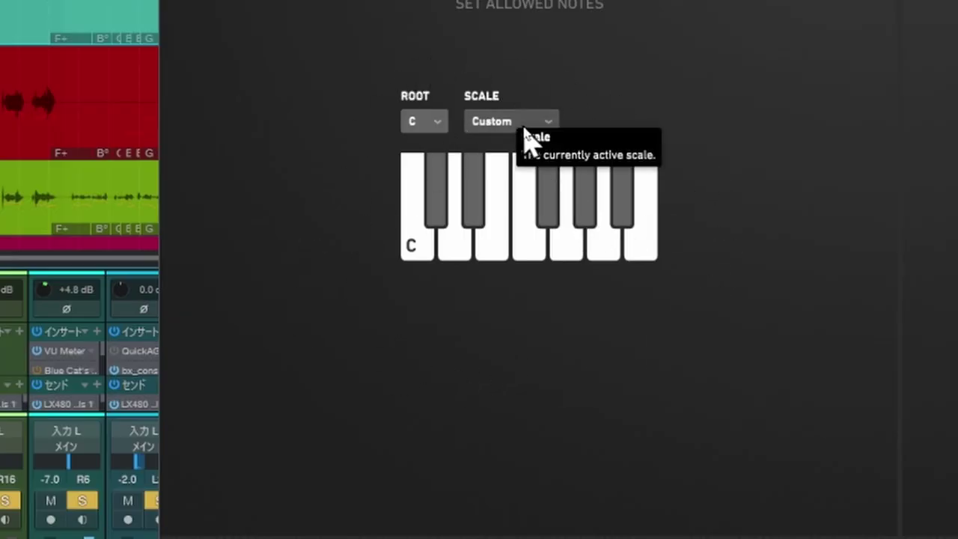
Step: Set the allowed notes to the Major scale, add A# to them and remove it again
{"action": "left_click", "coordinate": [549, 128]}
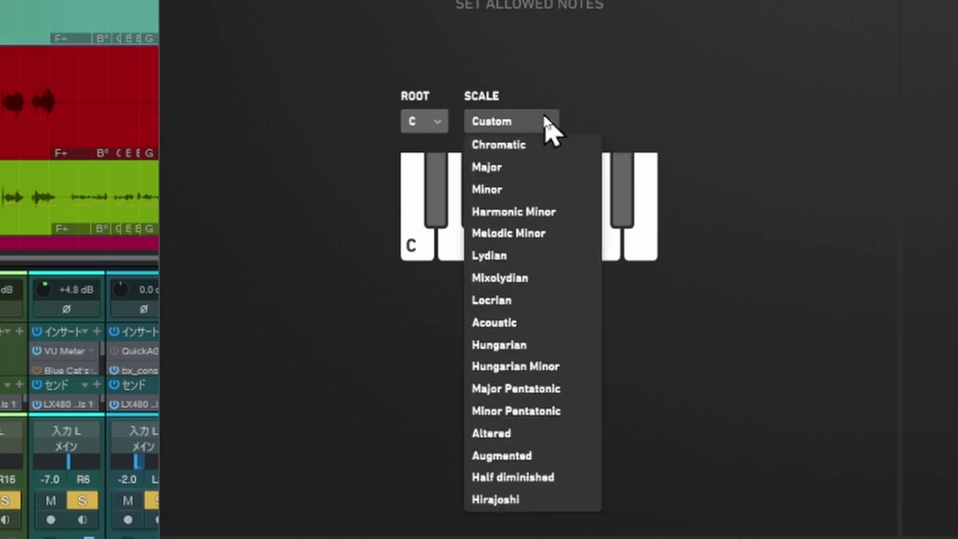
{"action": "left_click", "coordinate": [555, 168]}
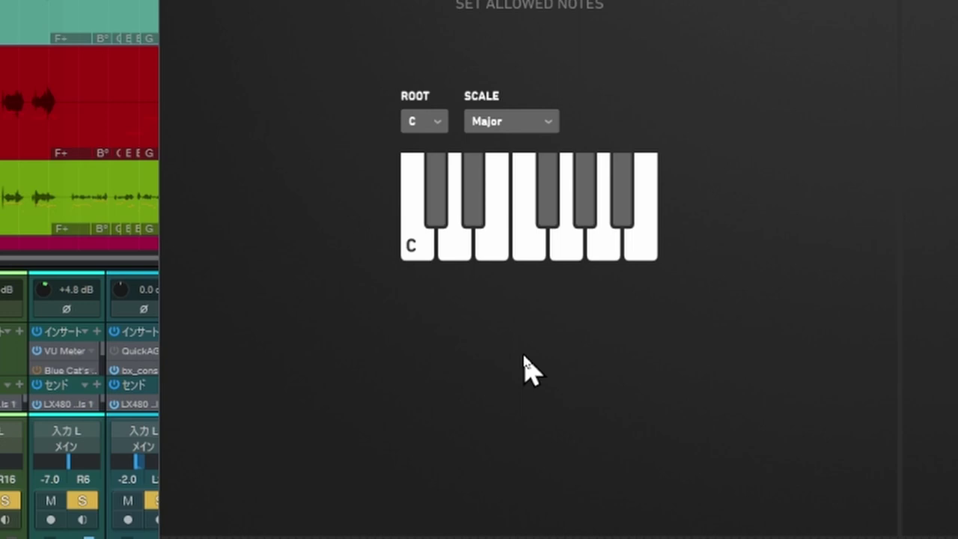
{"action": "left_click", "coordinate": [627, 217]}
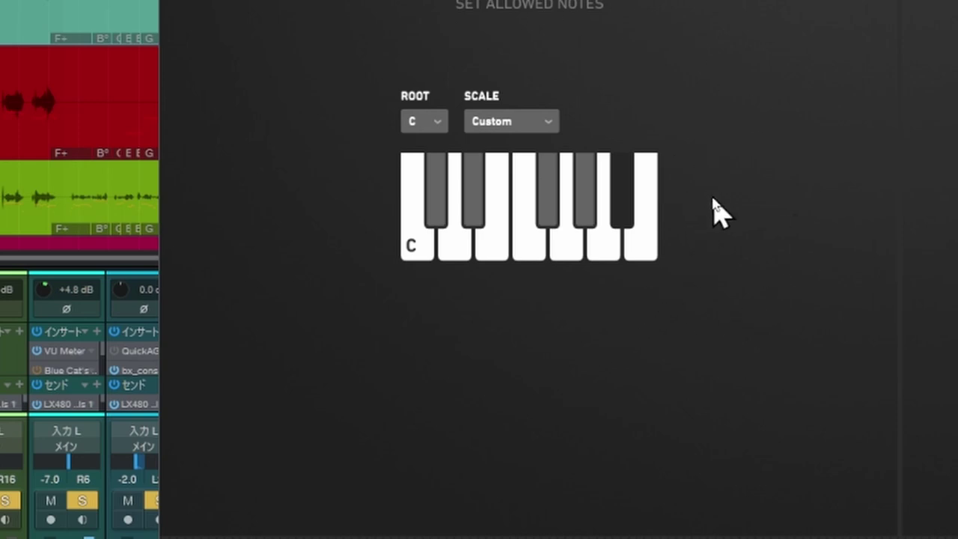
{"action": "left_click", "coordinate": [632, 214]}
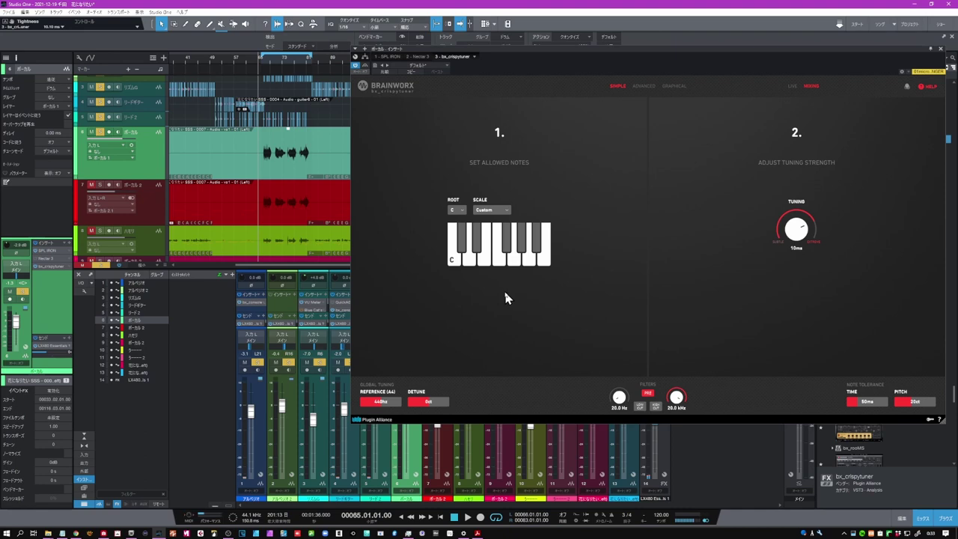
Step: Set the scale to Chromatic and view the Graphical mode before returning to Simple mode
{"action": "left_click", "coordinate": [507, 212]}
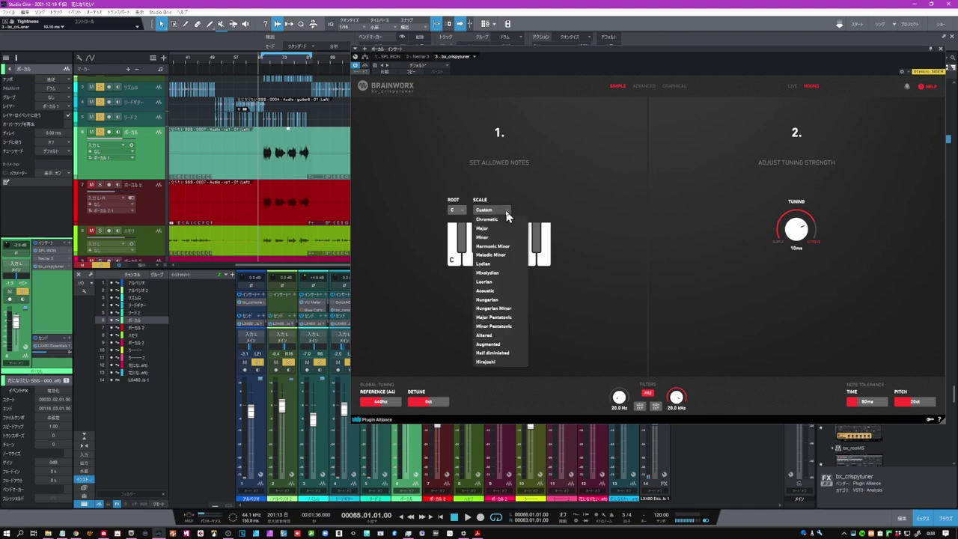
{"action": "left_click", "coordinate": [500, 220]}
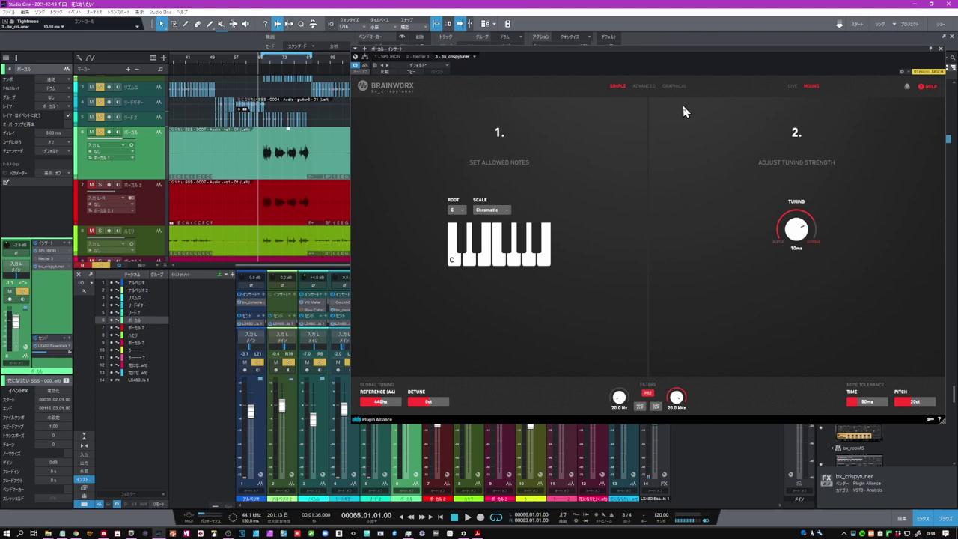
{"action": "left_click", "coordinate": [674, 88]}
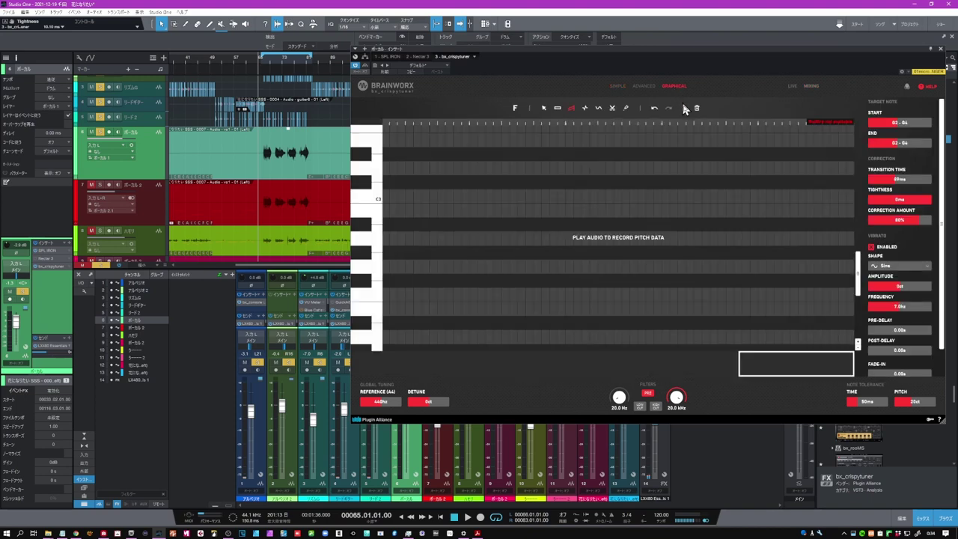
{"action": "left_click", "coordinate": [618, 86]}
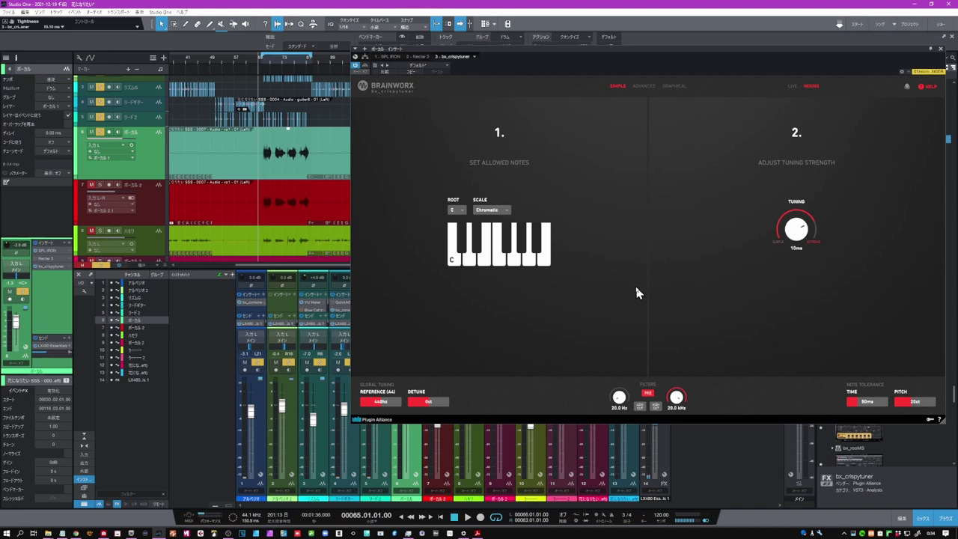
Step: Set the Tuning strength to 0 ms while playing back the vocal, and stop playback
{"action": "left_click", "coordinate": [468, 517]}
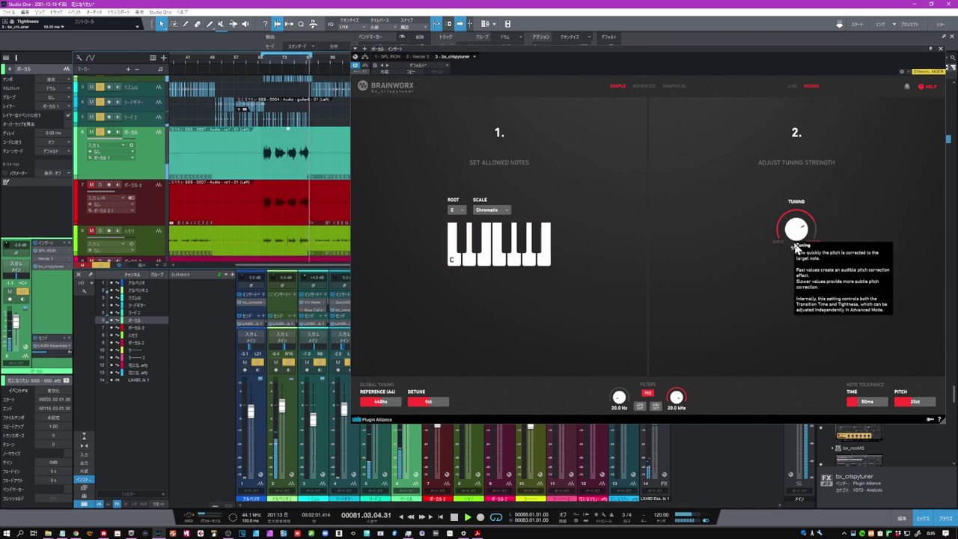
{"action": "left_click_drag", "start_coordinate": [795, 243], "coordinate": [797, 227]}
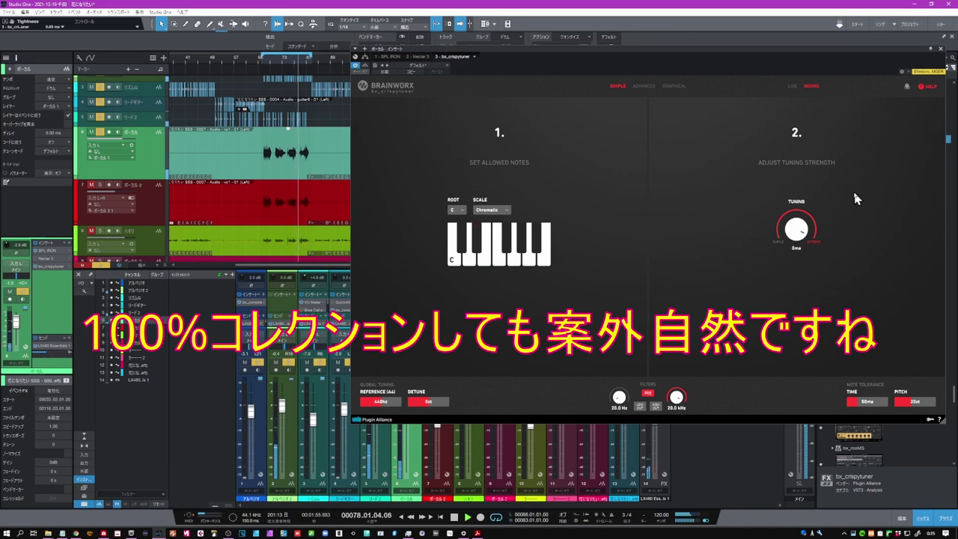
{"action": "left_click", "coordinate": [455, 518]}
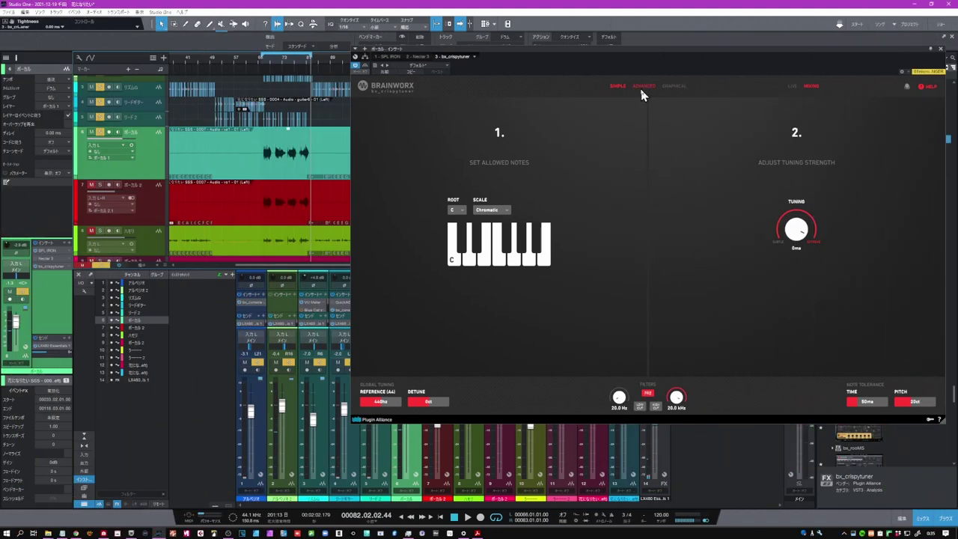
Step: In Advanced mode, set Transition to 28 ms and Correction to 88%
{"action": "left_click", "coordinate": [641, 89]}
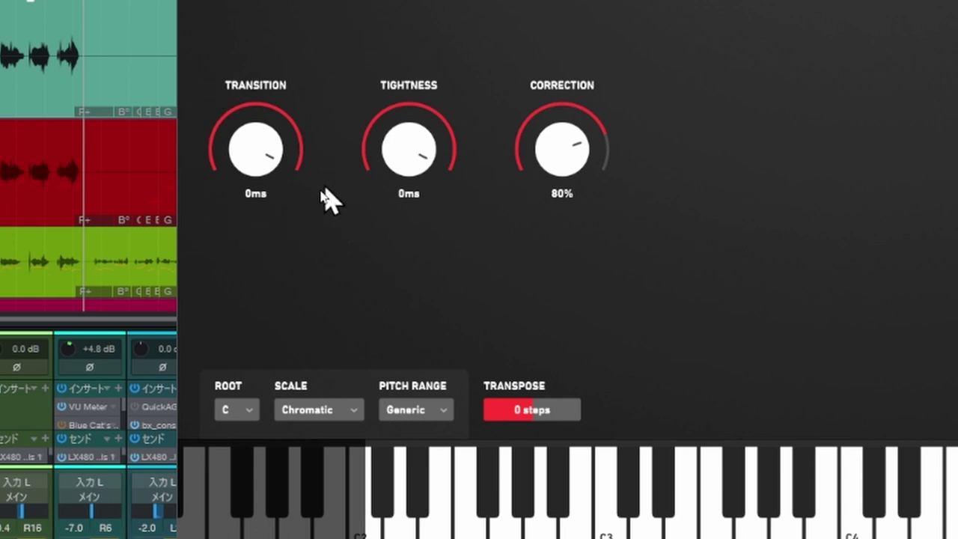
{"action": "mouse_move", "coordinate": [312, 212]}
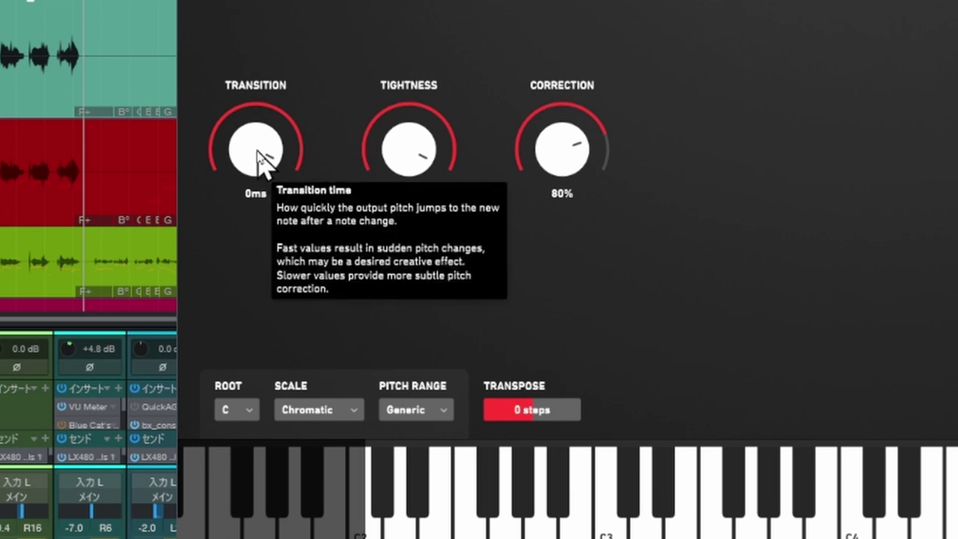
{"action": "left_click_drag", "start_coordinate": [260, 158], "coordinate": [264, 217]}
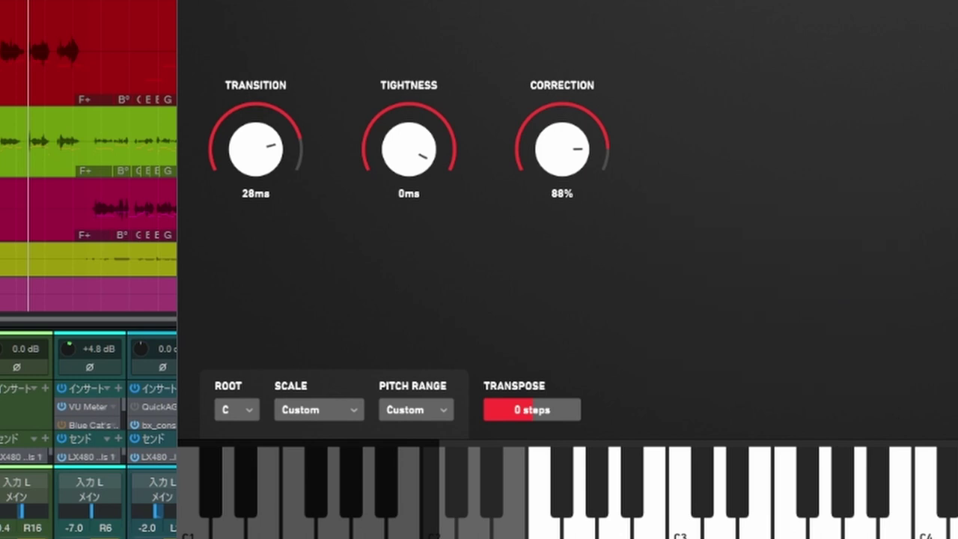
{"action": "left_click_drag", "start_coordinate": [436, 119], "coordinate": [419, 188]}
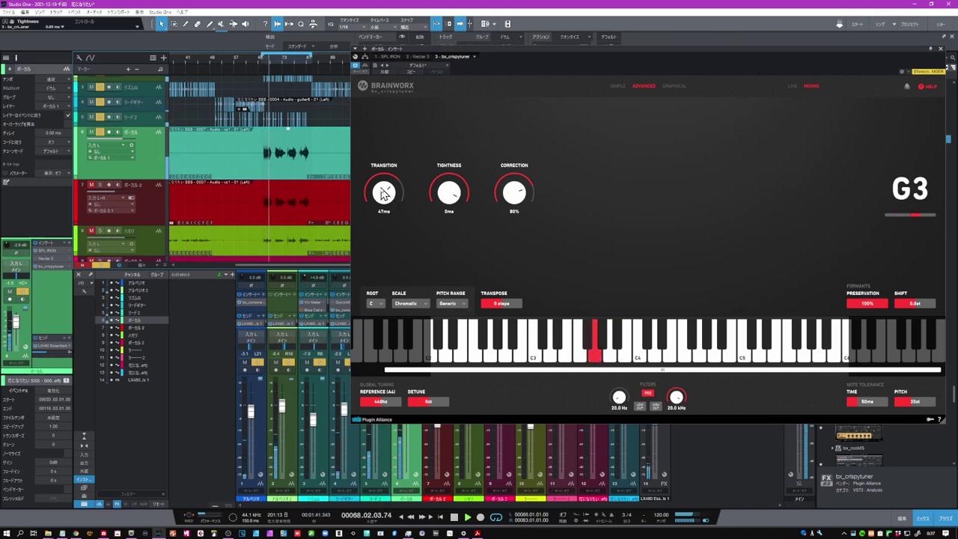
{"action": "left_click_drag", "start_coordinate": [381, 182], "coordinate": [381, 179]}
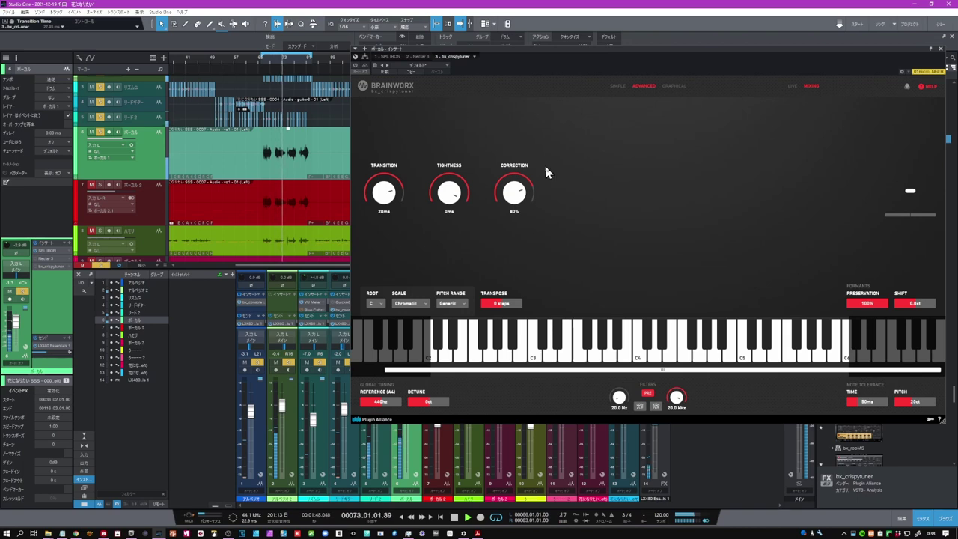
{"action": "left_click_drag", "start_coordinate": [513, 198], "coordinate": [509, 188]}
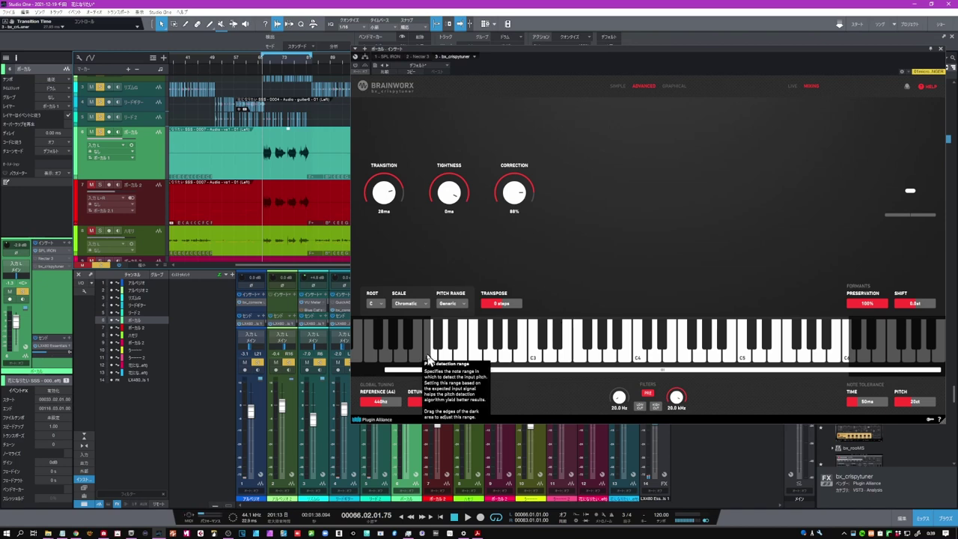
Step: Disable the notes below F2, lower the upper limit of the pitch detection range to about E5, and play back the vocal
{"action": "left_click_drag", "start_coordinate": [427, 359], "coordinate": [464, 361]}
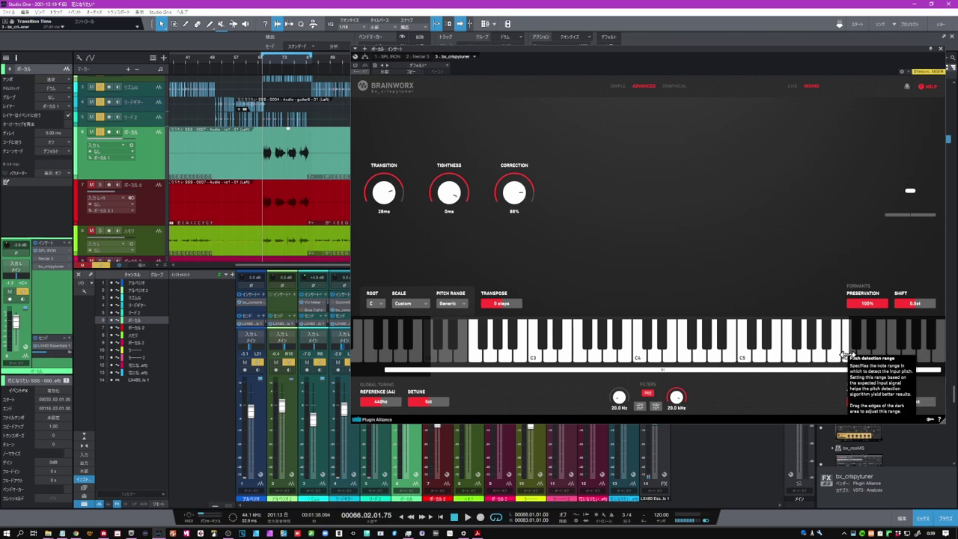
{"action": "left_click_drag", "start_coordinate": [847, 356], "coordinate": [779, 359]}
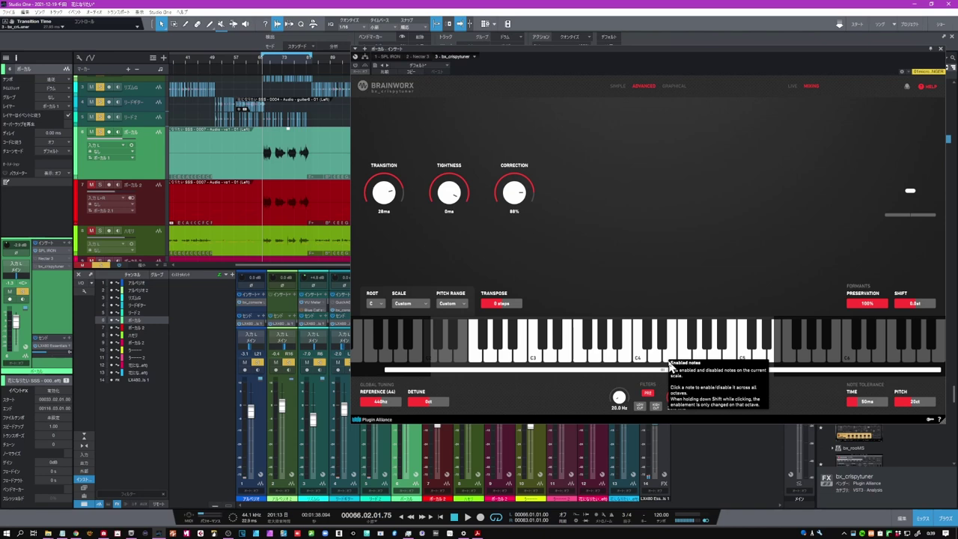
{"action": "left_click", "coordinate": [468, 517]}
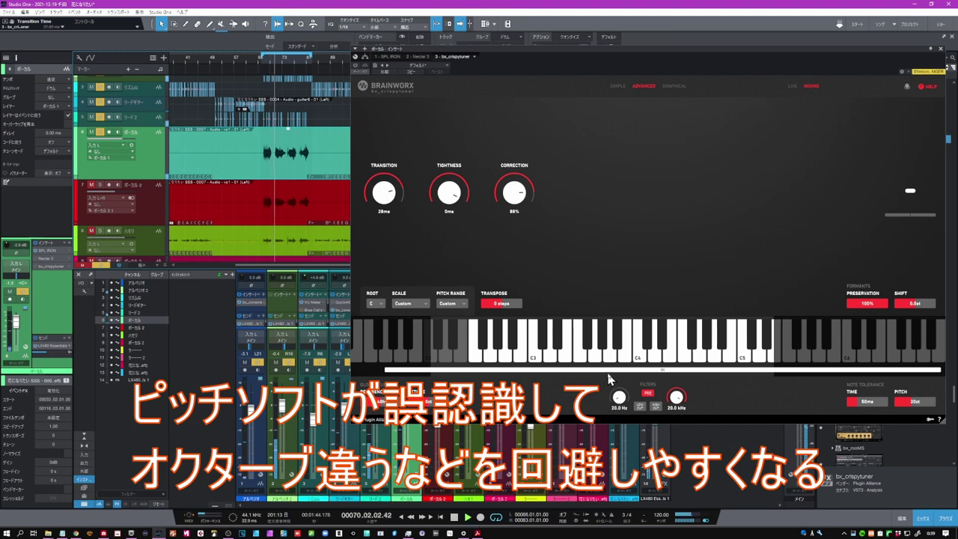
{"action": "left_click_drag", "start_coordinate": [610, 374], "coordinate": [583, 374]}
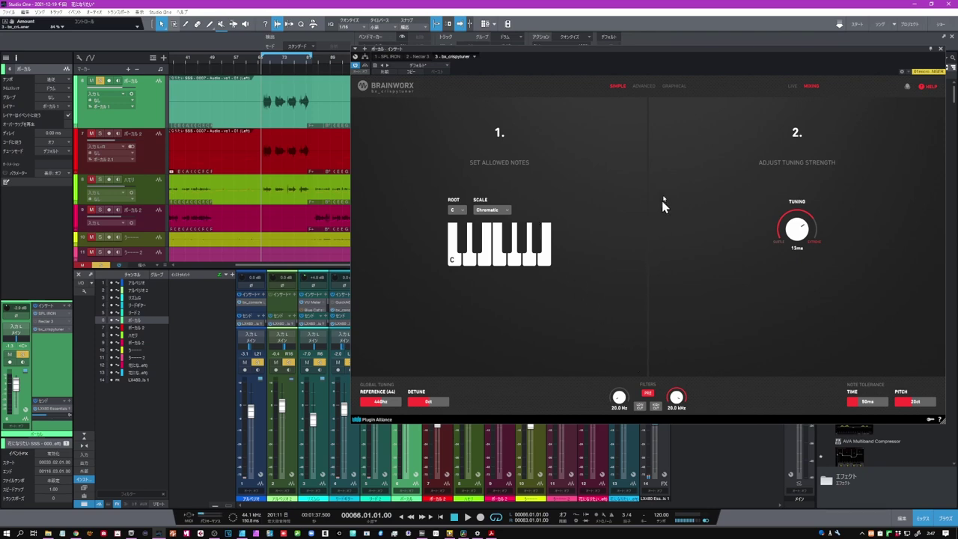
Step: Switch to Advanced mode and play back the vocal with the Chromatic scale
{"action": "left_click", "coordinate": [643, 85]}
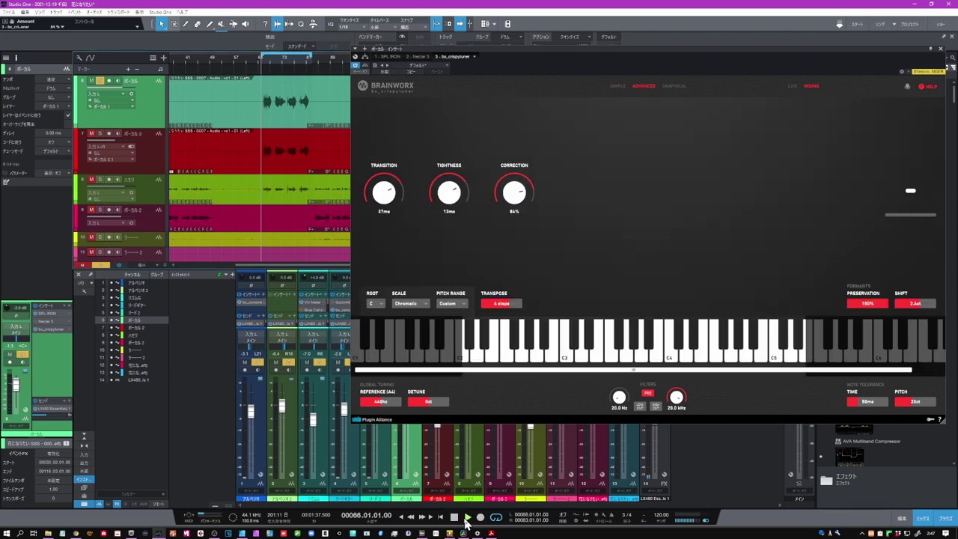
{"action": "left_click", "coordinate": [465, 518]}
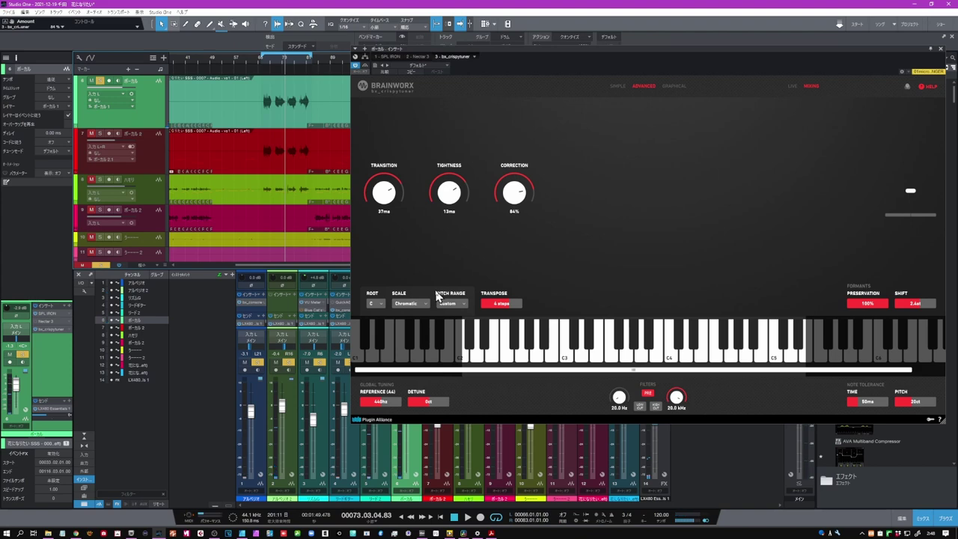
Step: Set the scale to Major in Simple mode and play back the vocal in Advanced mode
{"action": "left_click", "coordinate": [618, 87]}
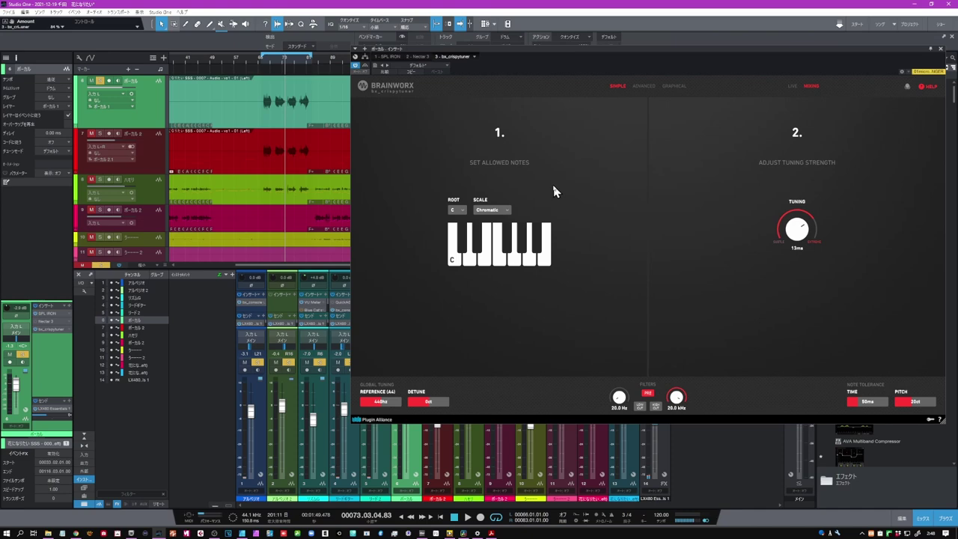
{"action": "left_click", "coordinate": [503, 211]}
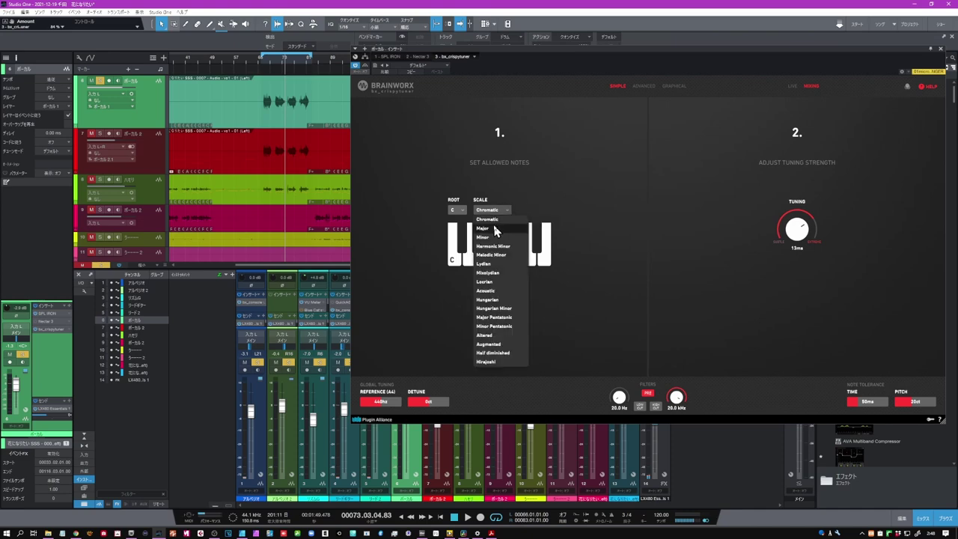
{"action": "left_click", "coordinate": [494, 228]}
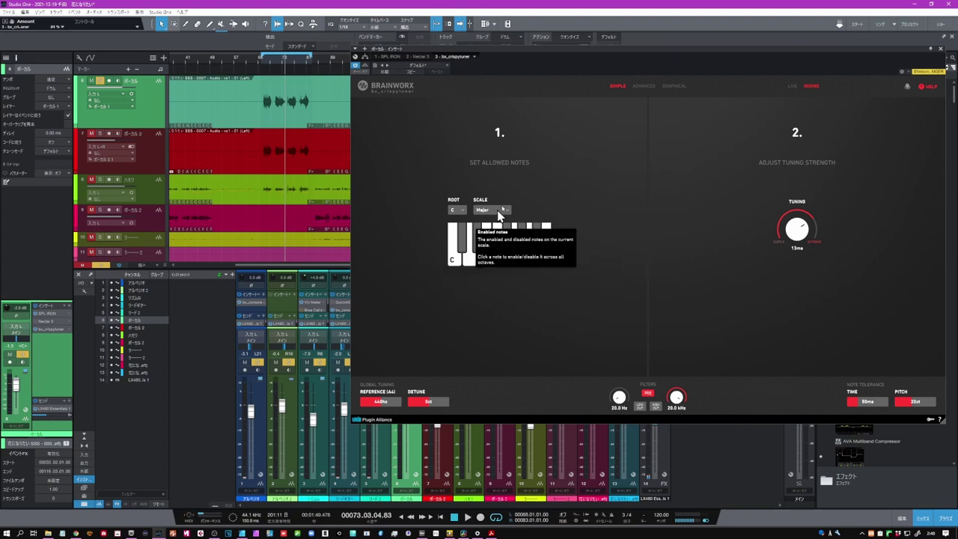
{"action": "left_click", "coordinate": [644, 86]}
{"action": "left_click", "coordinate": [468, 516]}
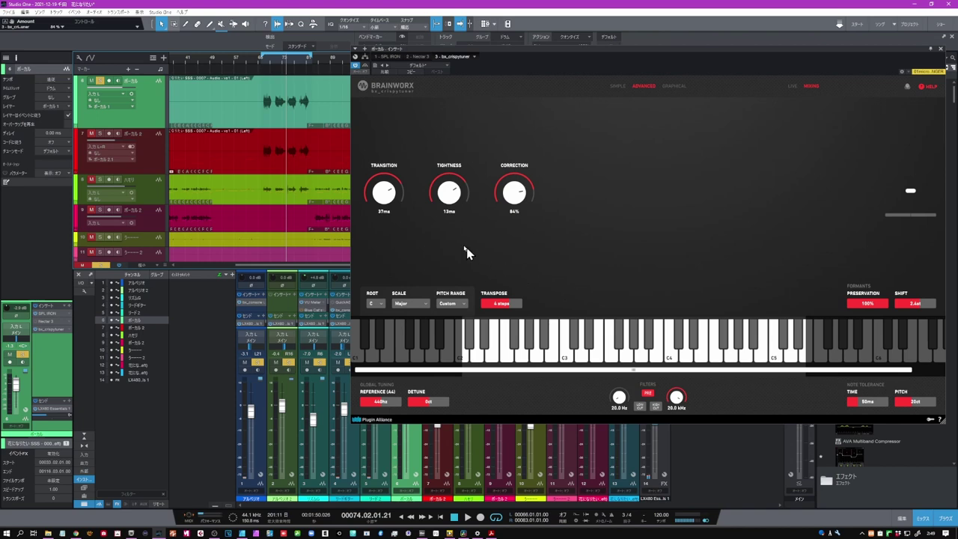
Step: Set Tightness to 7 ms and the formant Shift to 2.4 st
{"action": "left_click", "coordinate": [446, 194]}
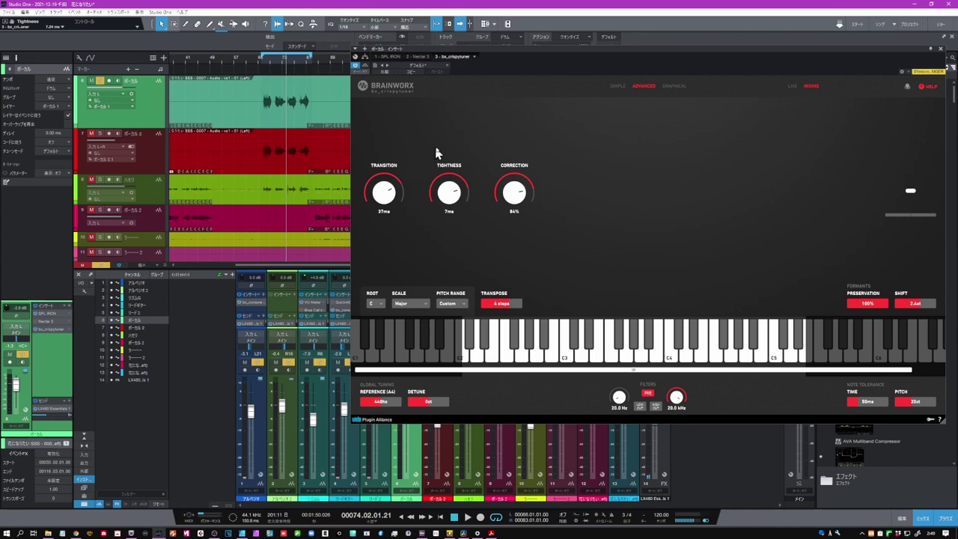
{"action": "mouse_move", "coordinate": [474, 209]}
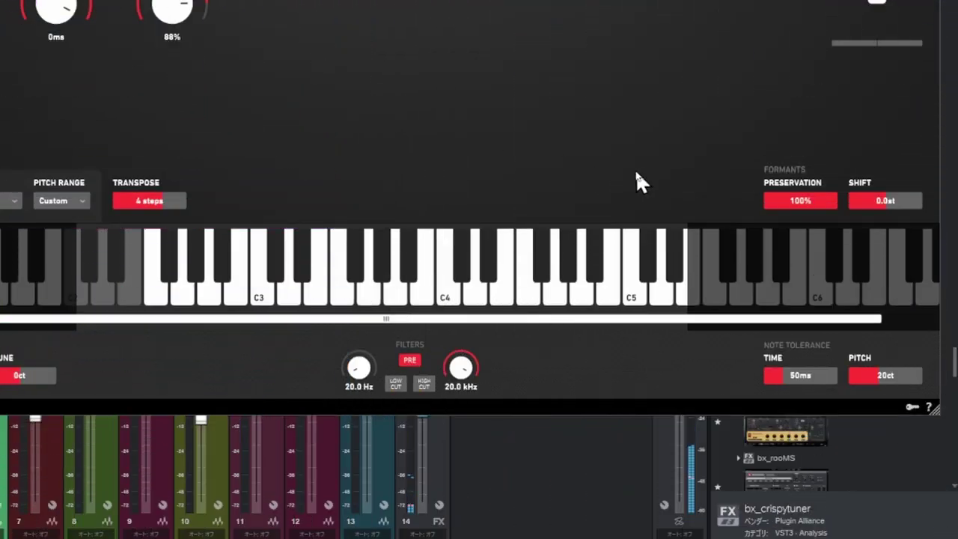
{"action": "mouse_move", "coordinate": [914, 199]}
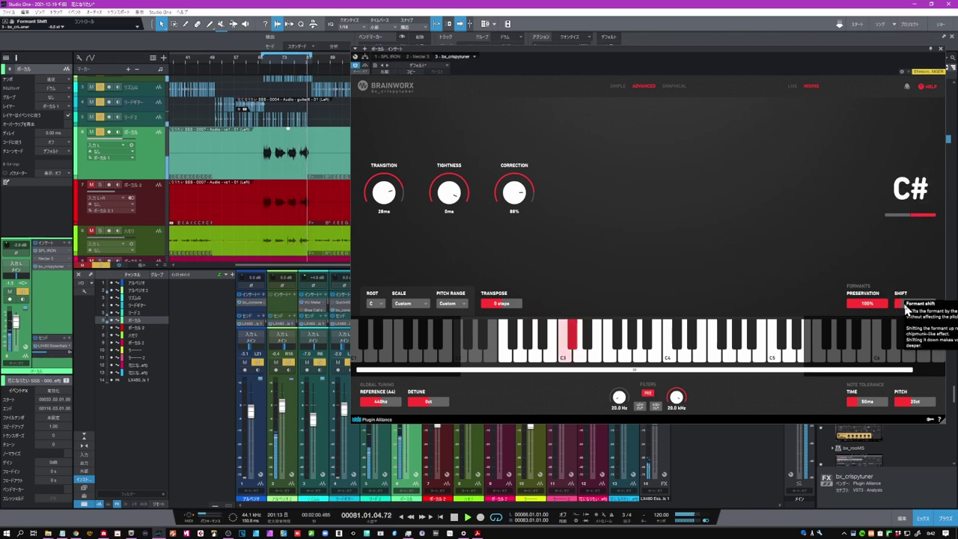
{"action": "left_click_drag", "start_coordinate": [903, 305], "coordinate": [922, 305]}
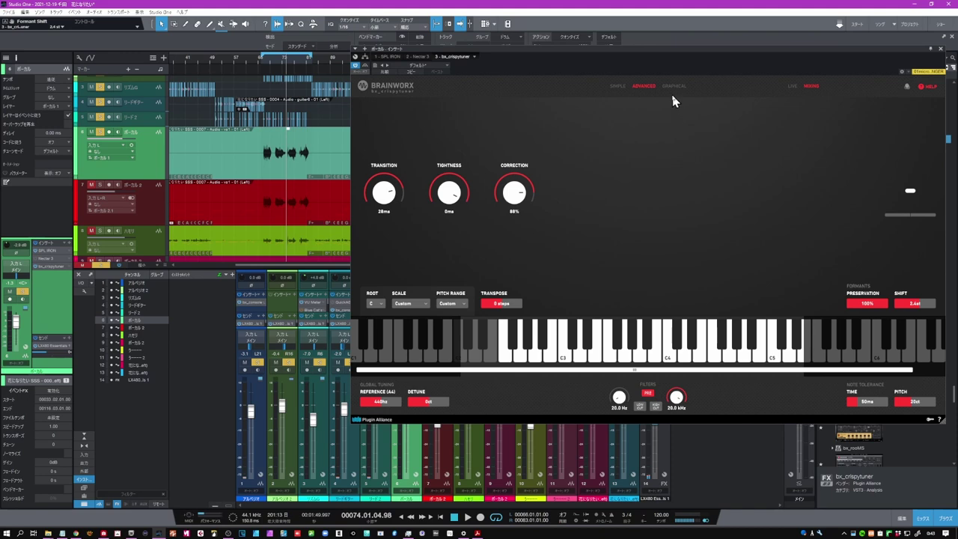
Step: Switch to Graphical mode and play the vocal from bar 66 to about bar 82 to record its pitch data
{"action": "left_click", "coordinate": [673, 87]}
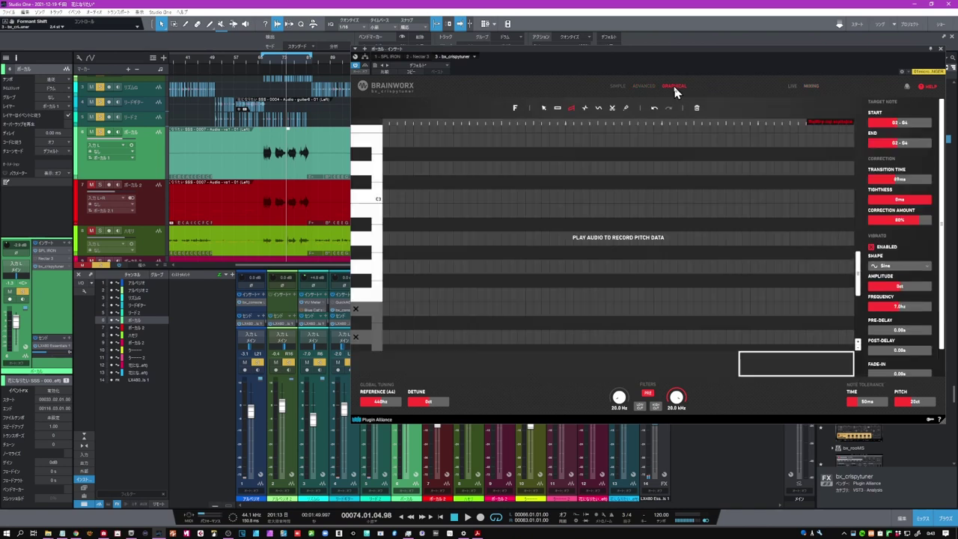
{"action": "left_click", "coordinate": [261, 66]}
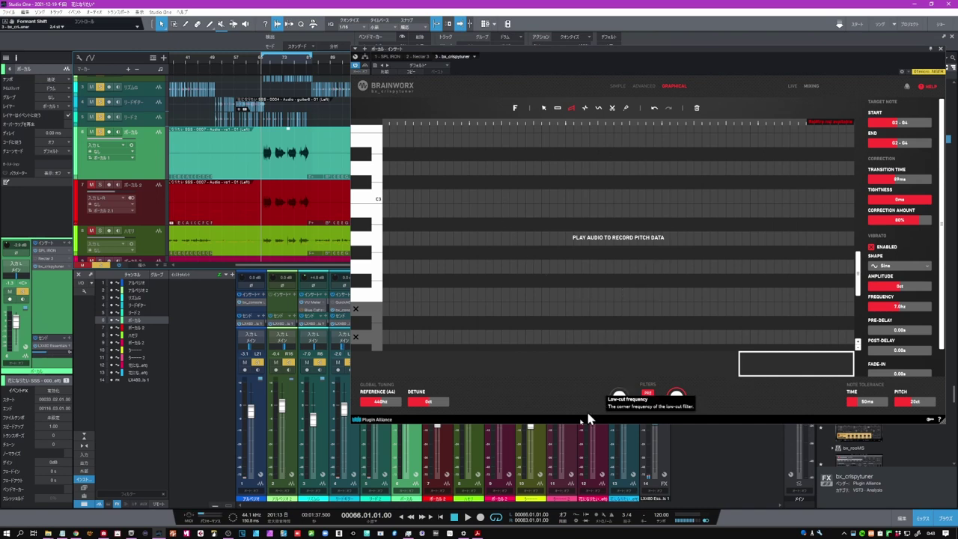
{"action": "left_click", "coordinate": [468, 519]}
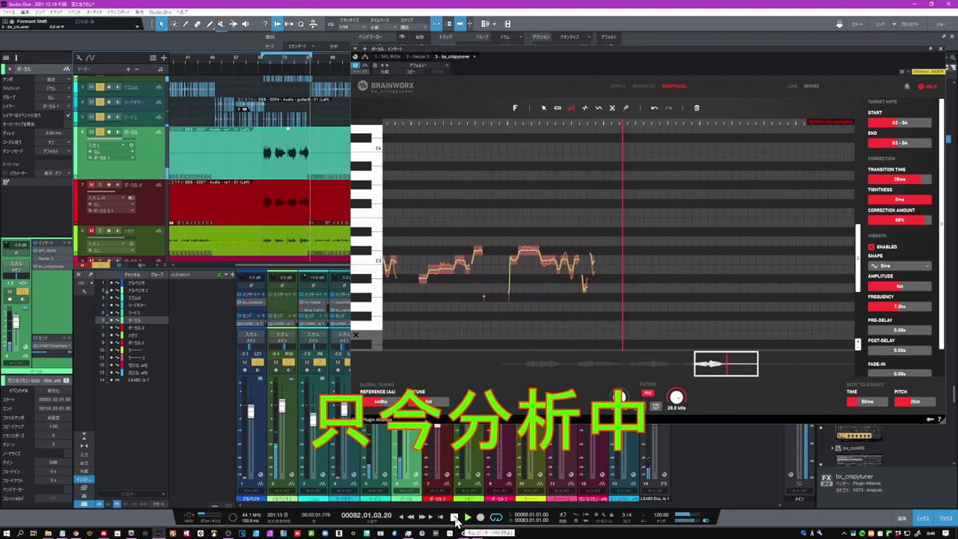
{"action": "left_click", "coordinate": [454, 518]}
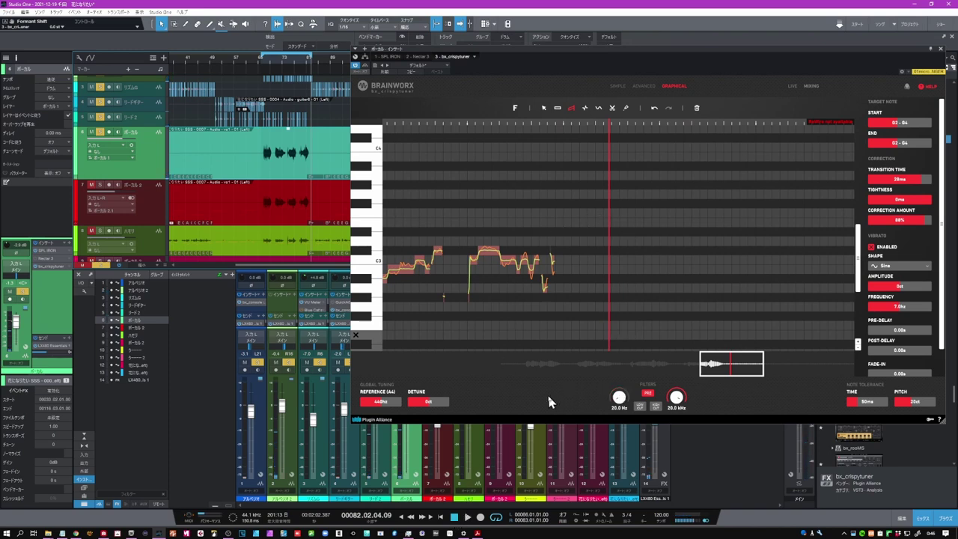
Step: Move the long F#3 note in the first phrase's second half up to G3
{"action": "left_click", "coordinate": [542, 364]}
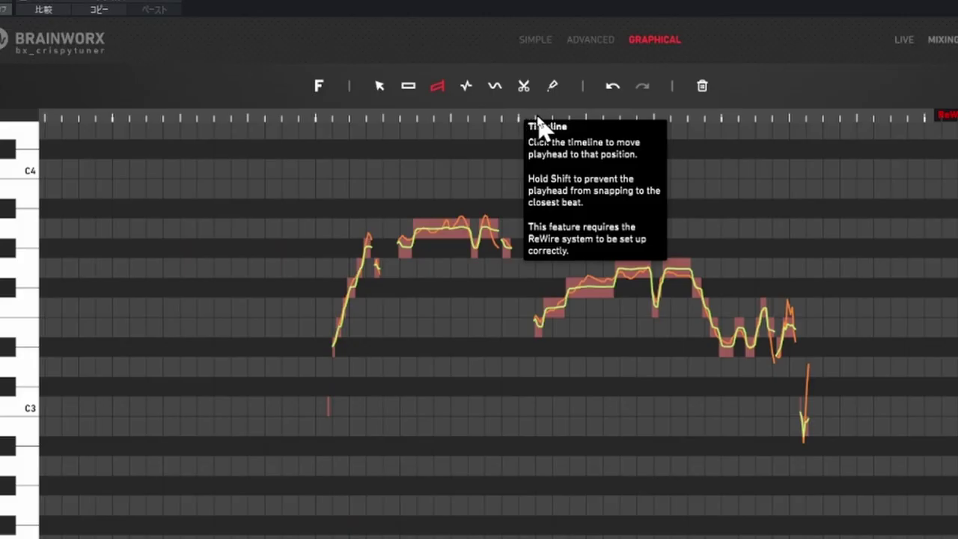
{"action": "key", "text": "4"}
{"action": "key", "text": "6"}
{"action": "key", "text": "7"}
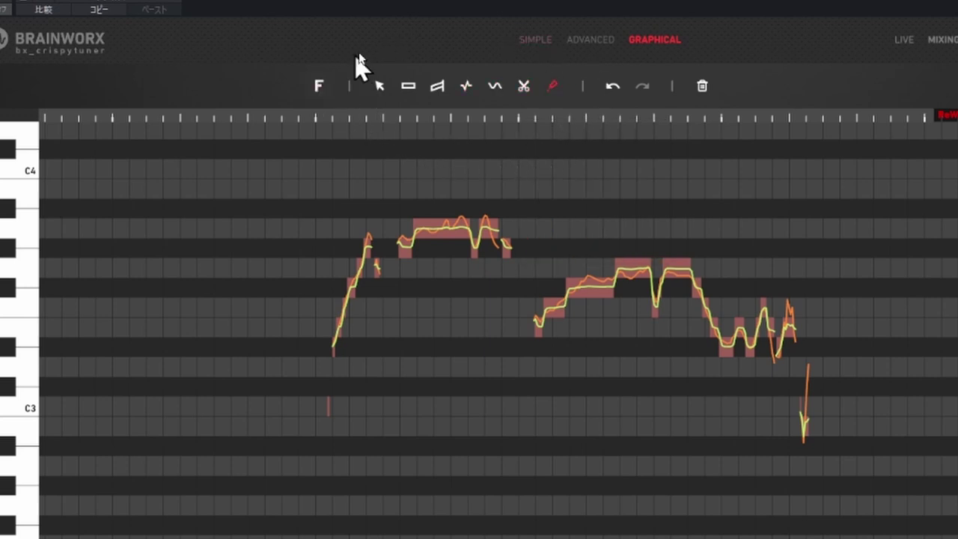
{"action": "key", "text": "1"}
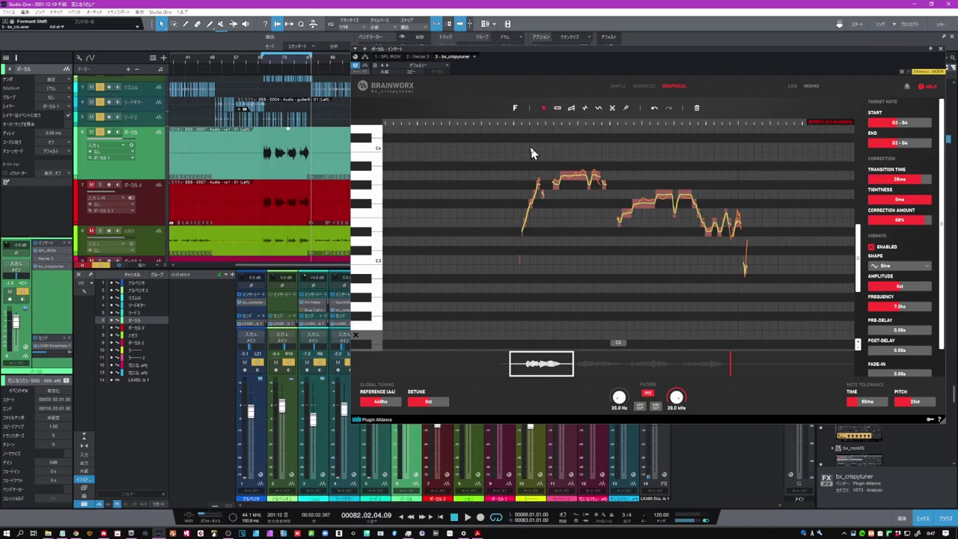
{"action": "left_click", "coordinate": [644, 205]}
{"action": "left_click_drag", "start_coordinate": [645, 203], "coordinate": [644, 196]}
Step: Play back the vocal from bar 67 to hear the moved G3 note
{"action": "key", "text": "KP_0"}
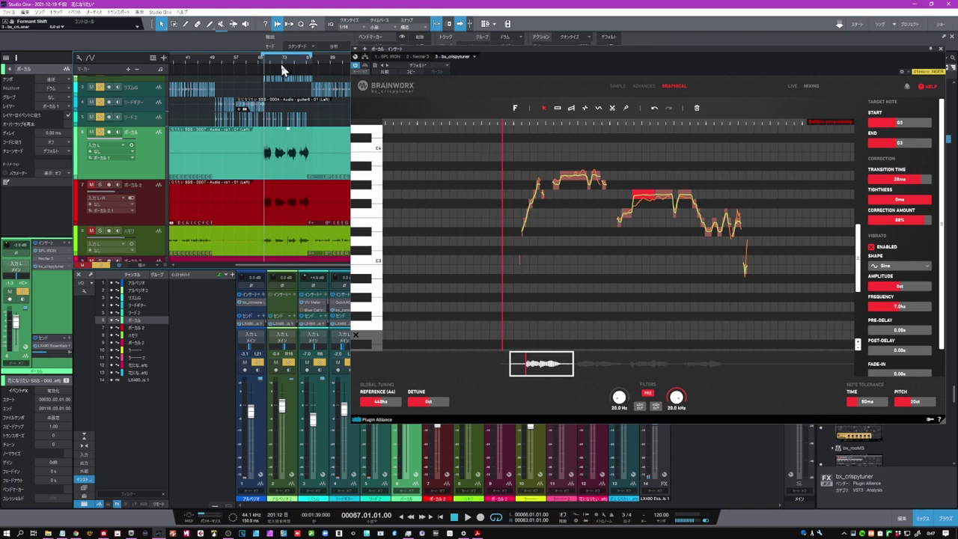
{"action": "key", "text": "space"}
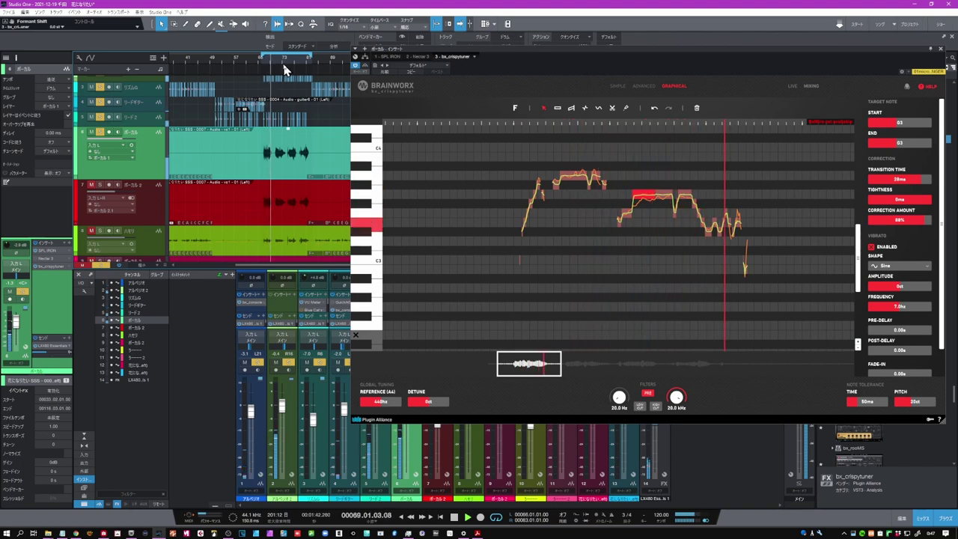
{"action": "key", "text": "space"}
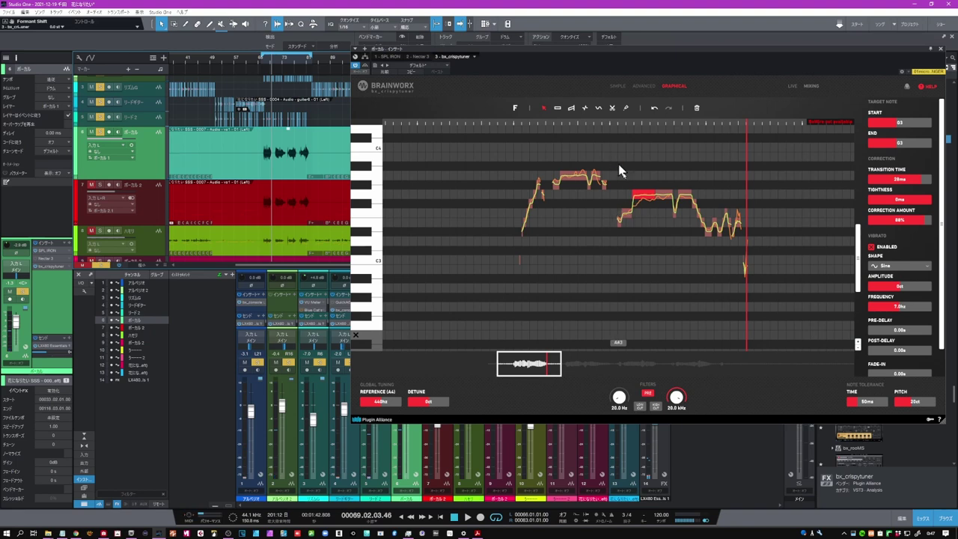
{"action": "left_click", "coordinate": [267, 62]}
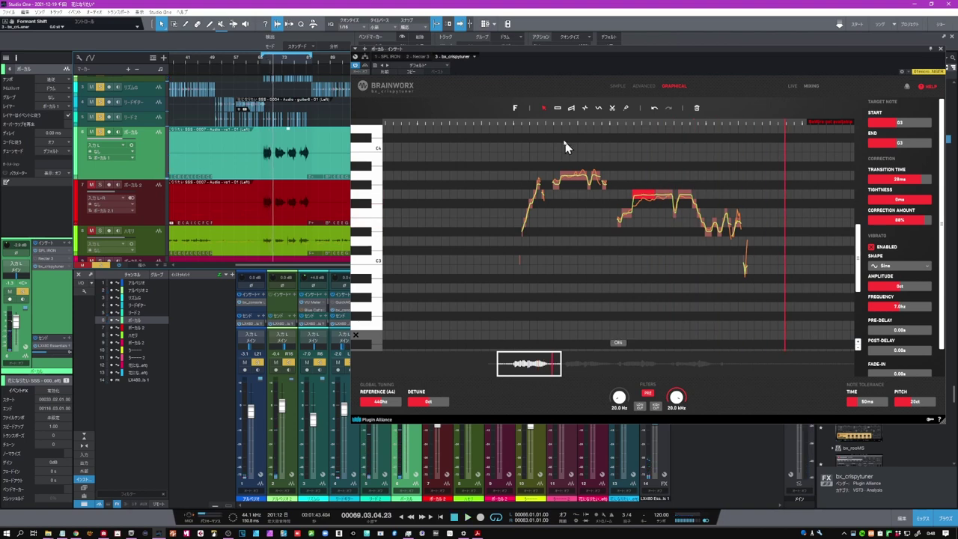
Step: Redraw the moved G3 note as a flat note at G#3, D#3 and finally A#3, and draw a short E3 note after it
{"action": "left_click", "coordinate": [557, 108]}
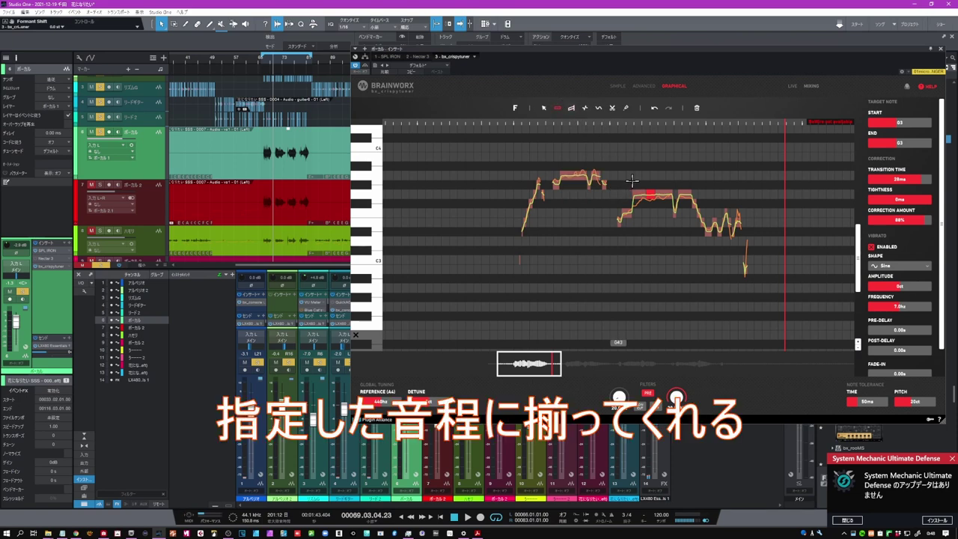
{"action": "left_click_drag", "start_coordinate": [632, 180], "coordinate": [673, 222]}
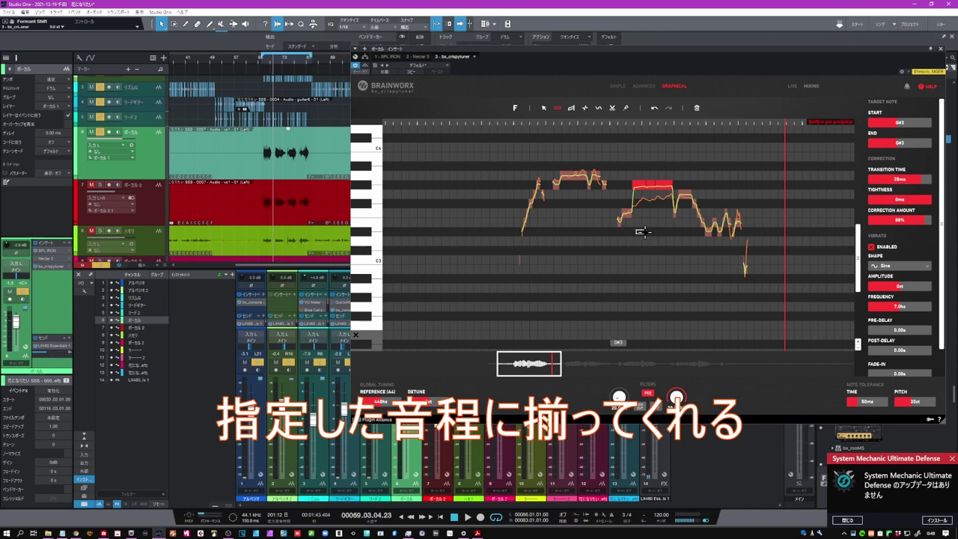
{"action": "left_click_drag", "start_coordinate": [641, 231], "coordinate": [672, 236]}
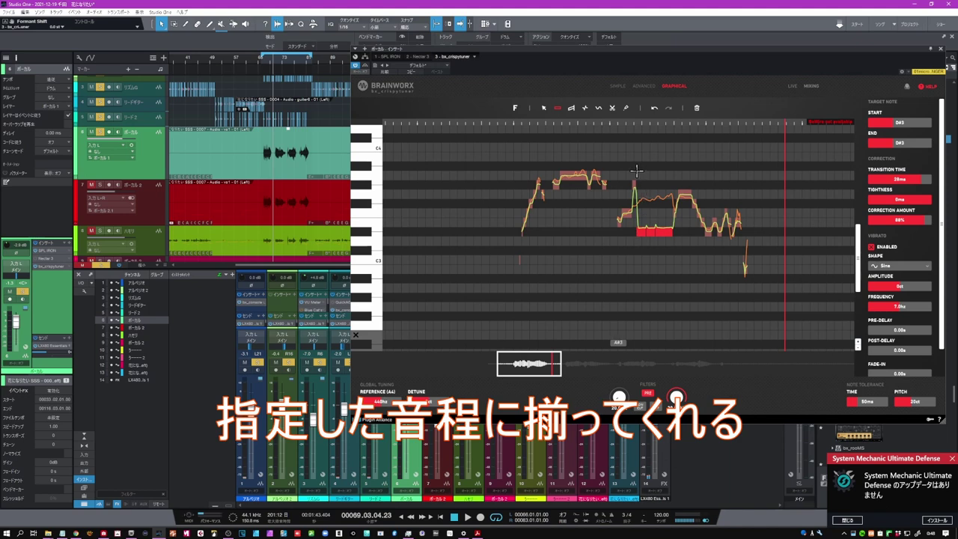
{"action": "left_click_drag", "start_coordinate": [635, 171], "coordinate": [677, 182]}
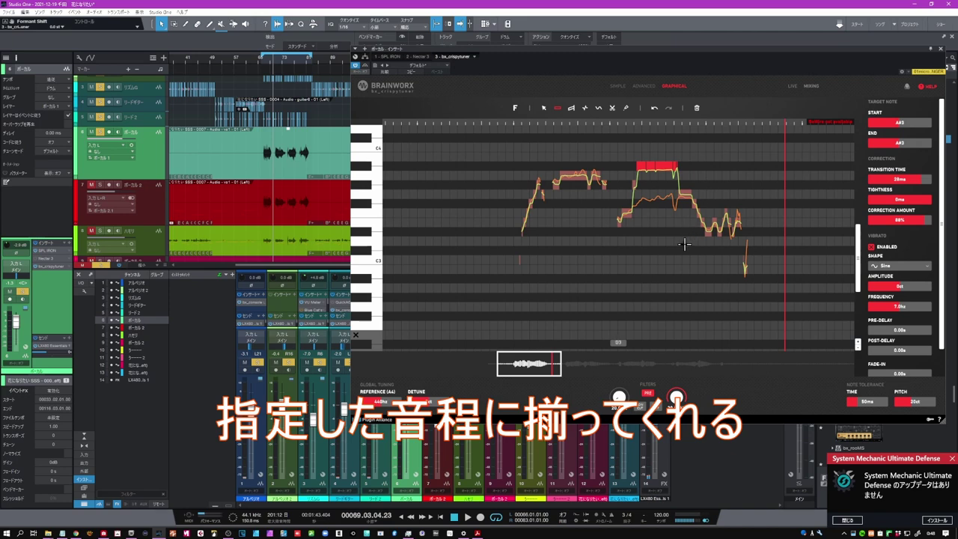
{"action": "left_click_drag", "start_coordinate": [678, 224], "coordinate": [690, 235]}
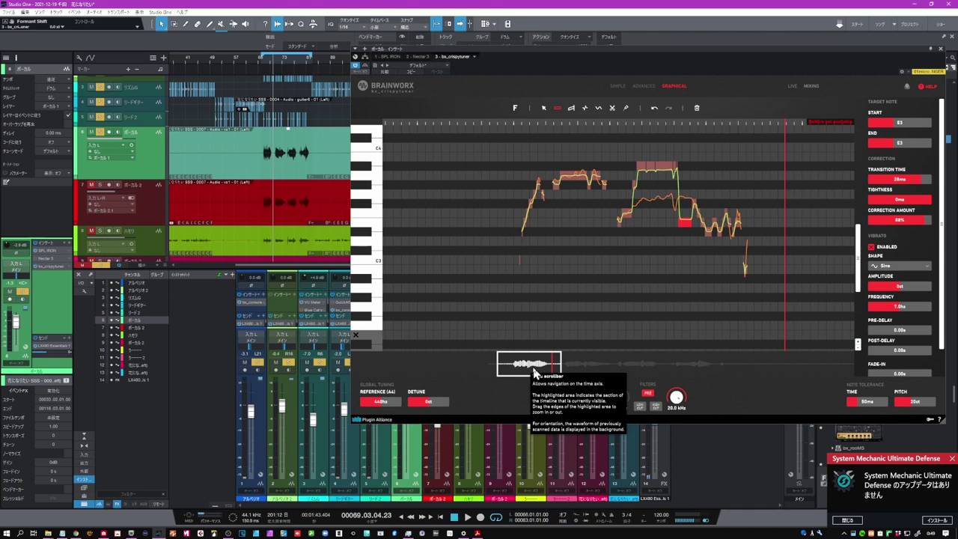
Step: Redraw the wavering end of the next phrase as one flat G3 note
{"action": "left_click_drag", "start_coordinate": [535, 371], "coordinate": [615, 367]}
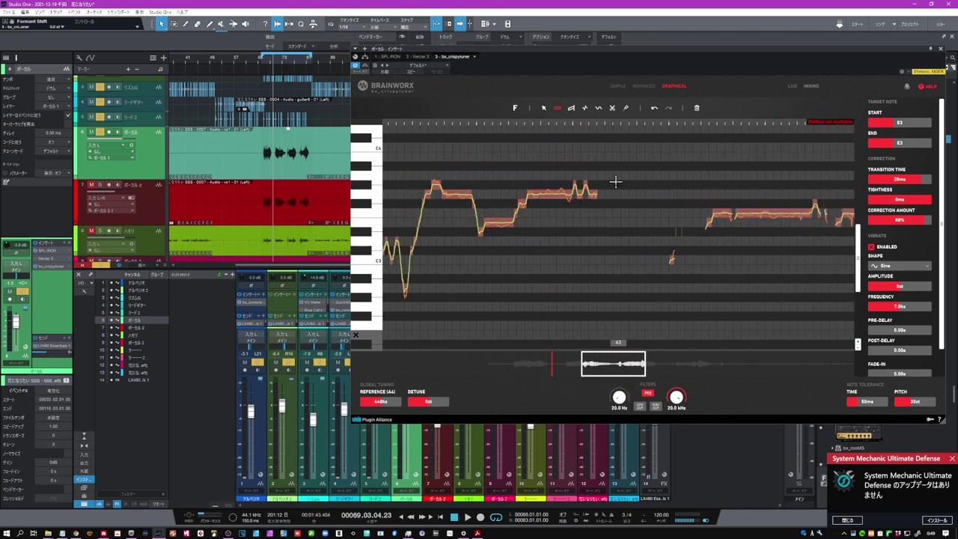
{"action": "left_click", "coordinate": [544, 107]}
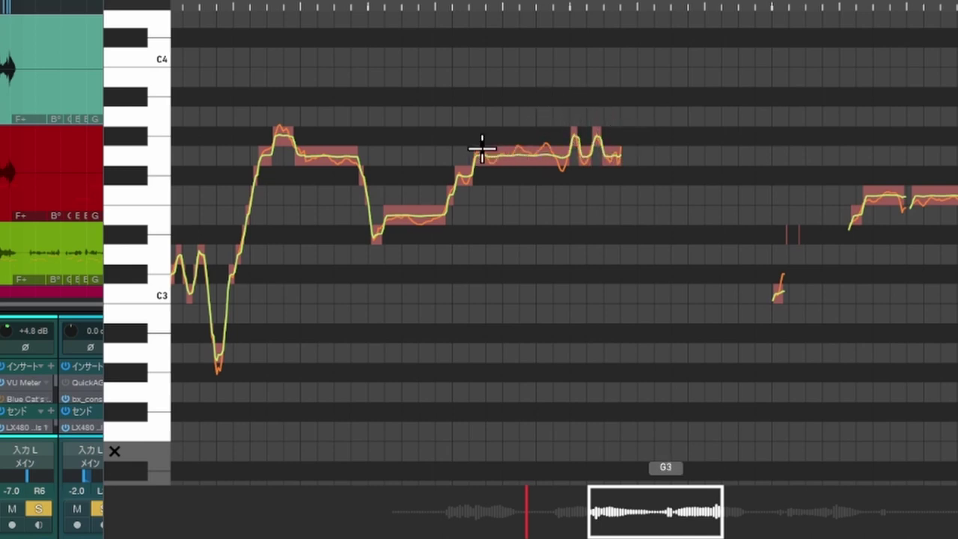
{"action": "mouse_move", "coordinate": [479, 150]}
{"action": "left_mouse_down"}
{"action": "mouse_move", "coordinate": [604, 165]}
{"action": "mouse_move", "coordinate": [624, 155]}
{"action": "left_mouse_up"}
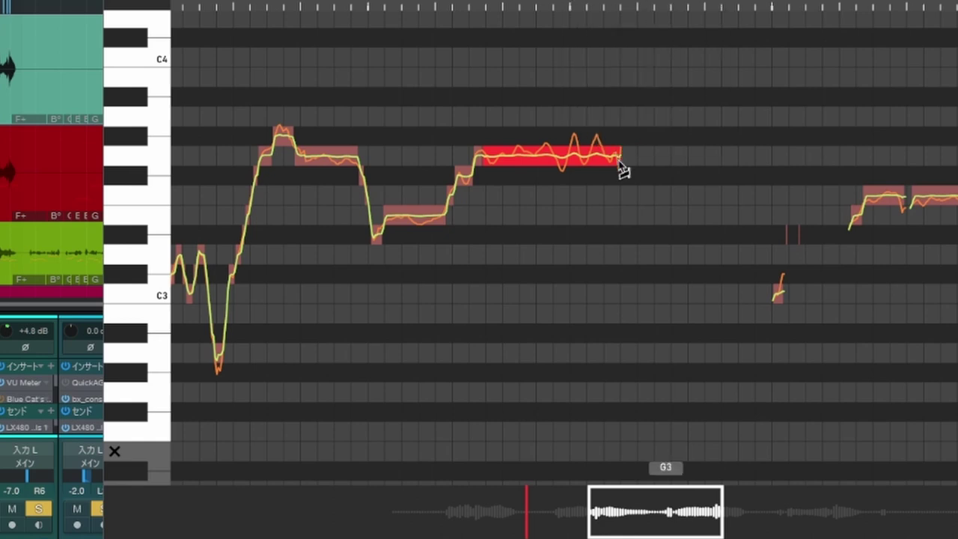
Step: Slope the end of the flat G3 note up to C4 and then to G4, playing back the vocal after each change
{"action": "left_click_drag", "start_coordinate": [620, 161], "coordinate": [621, 63]}
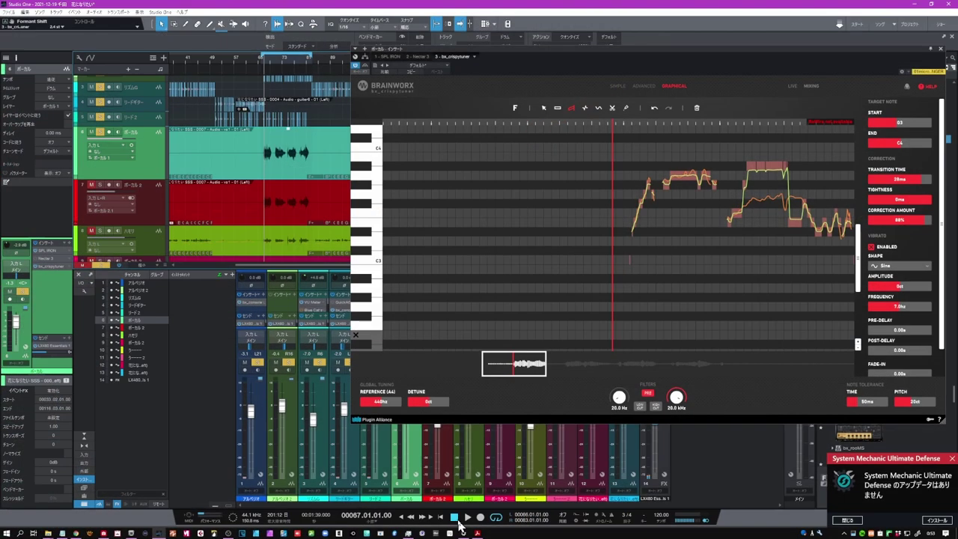
{"action": "left_click", "coordinate": [468, 517]}
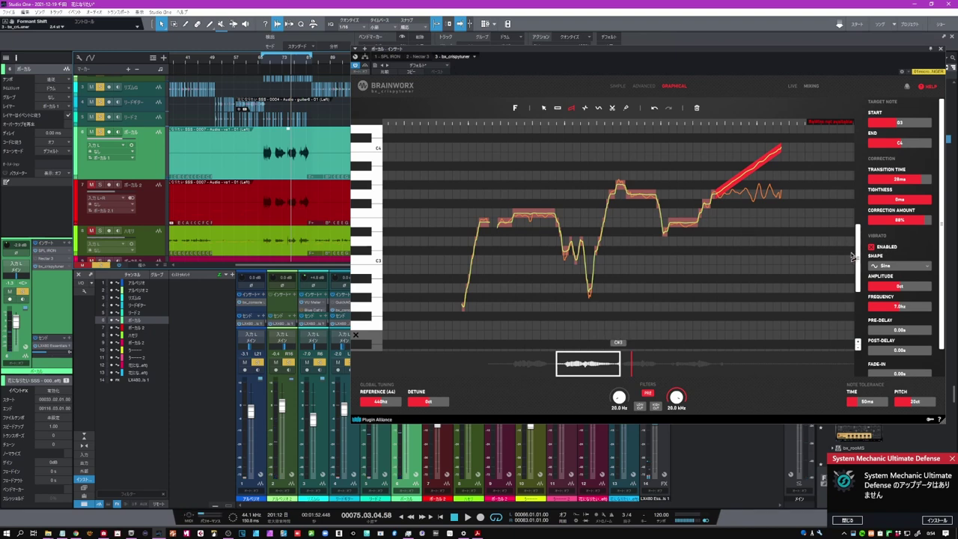
{"action": "left_click_drag", "start_coordinate": [858, 257], "coordinate": [858, 236]}
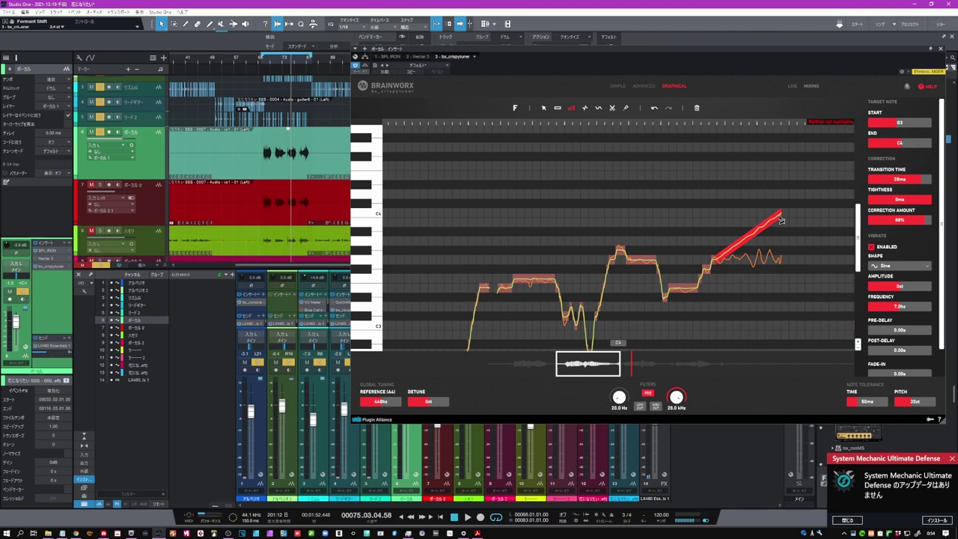
{"action": "left_click_drag", "start_coordinate": [781, 220], "coordinate": [783, 155]}
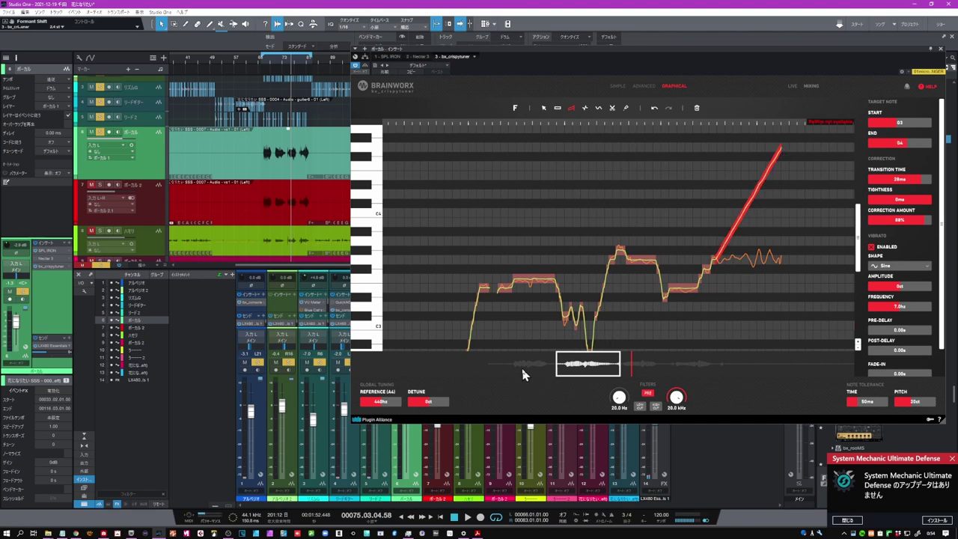
{"action": "left_click", "coordinate": [467, 516]}
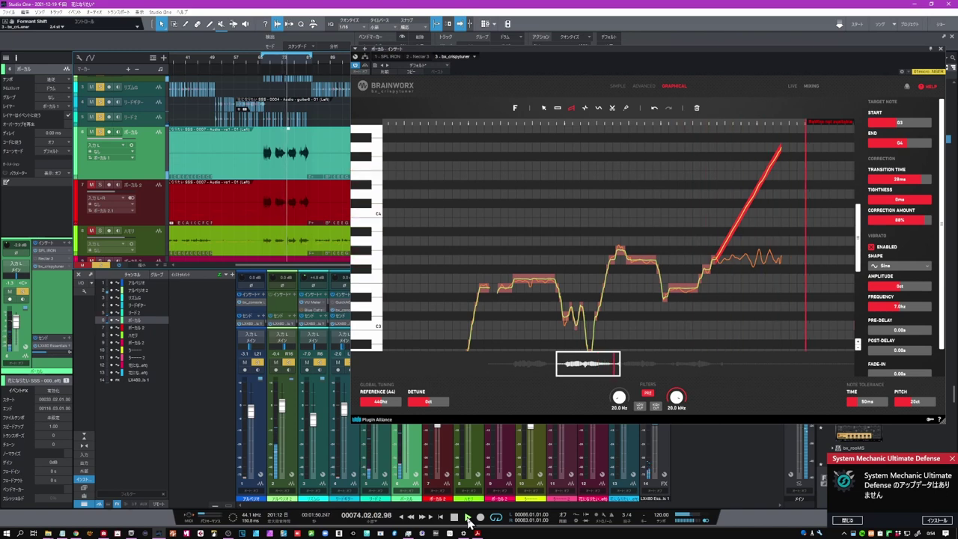
{"action": "left_click", "coordinate": [455, 518]}
{"action": "left_click", "coordinate": [455, 518]}
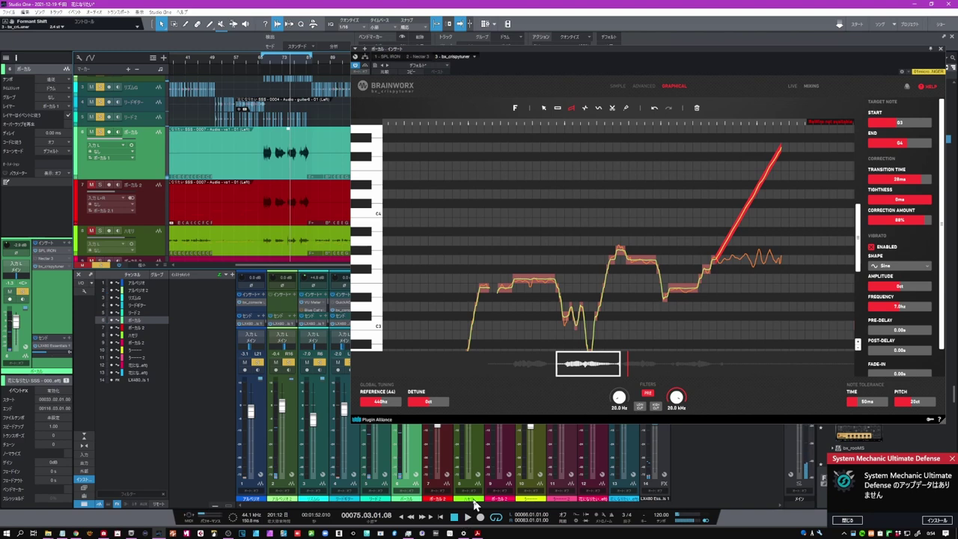
Step: Loosen the correction of the G3 note after the phrase's peak, with a transition time of 120 ms
{"action": "left_click", "coordinate": [588, 112]}
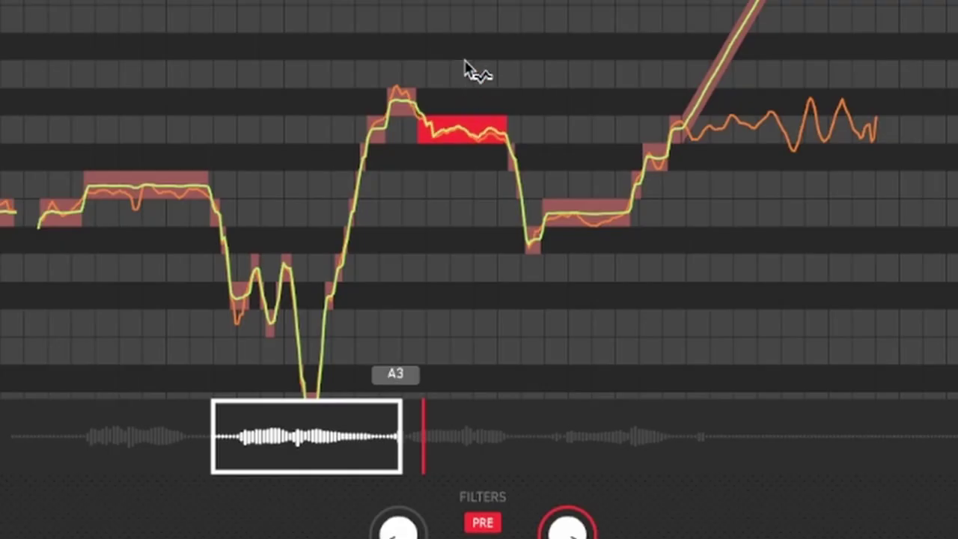
{"action": "mouse_move", "coordinate": [467, 28]}
{"action": "left_mouse_down"}
{"action": "mouse_move", "coordinate": [466, 0]}
{"action": "mouse_move", "coordinate": [458, 232]}
{"action": "mouse_move", "coordinate": [466, 6]}
{"action": "mouse_move", "coordinate": [454, 146]}
{"action": "left_mouse_up"}
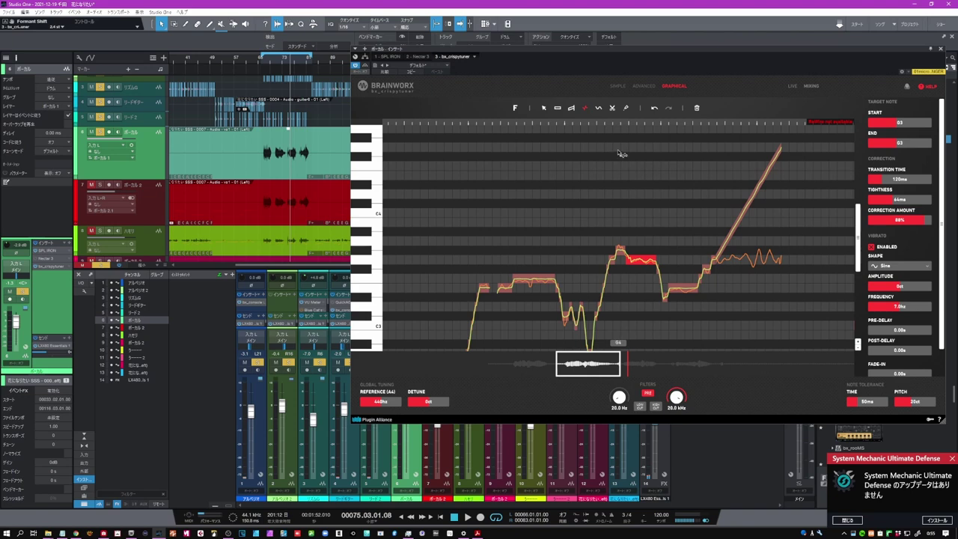
Step: Add vibrato of 74 ct at 8.8 Hz to the E3 note and set its shape to Triangle
{"action": "left_click", "coordinate": [599, 109]}
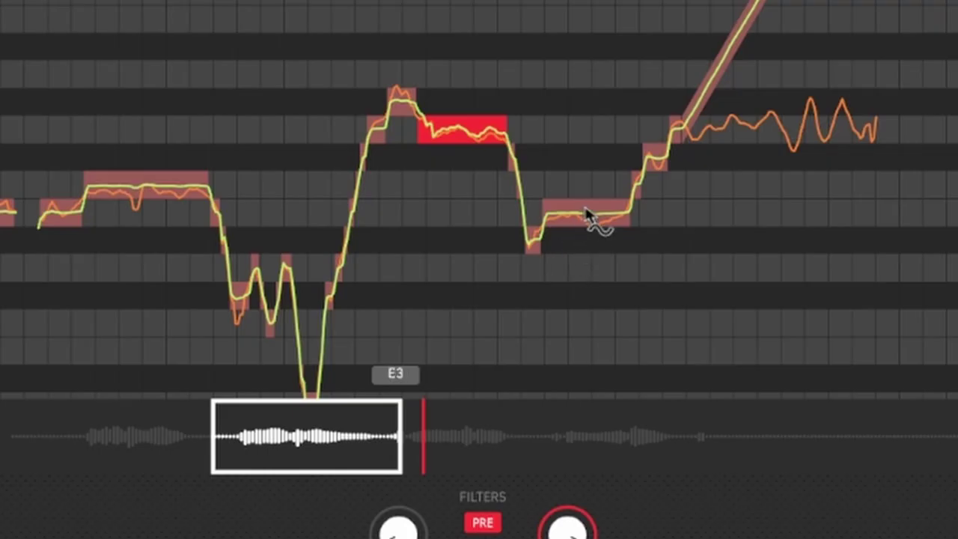
{"action": "left_click", "coordinate": [681, 289]}
{"action": "left_click_drag", "start_coordinate": [584, 204], "coordinate": [638, 214]}
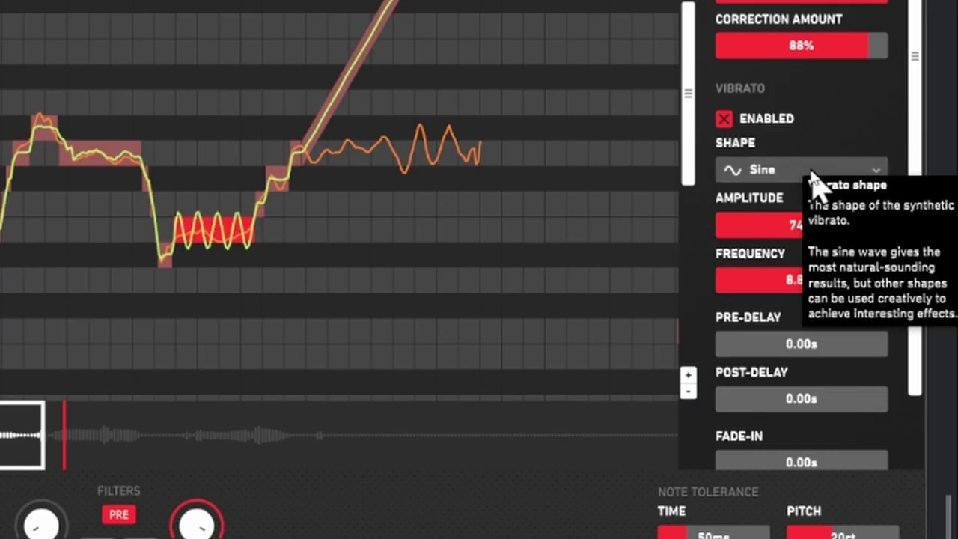
{"action": "left_click", "coordinate": [860, 178]}
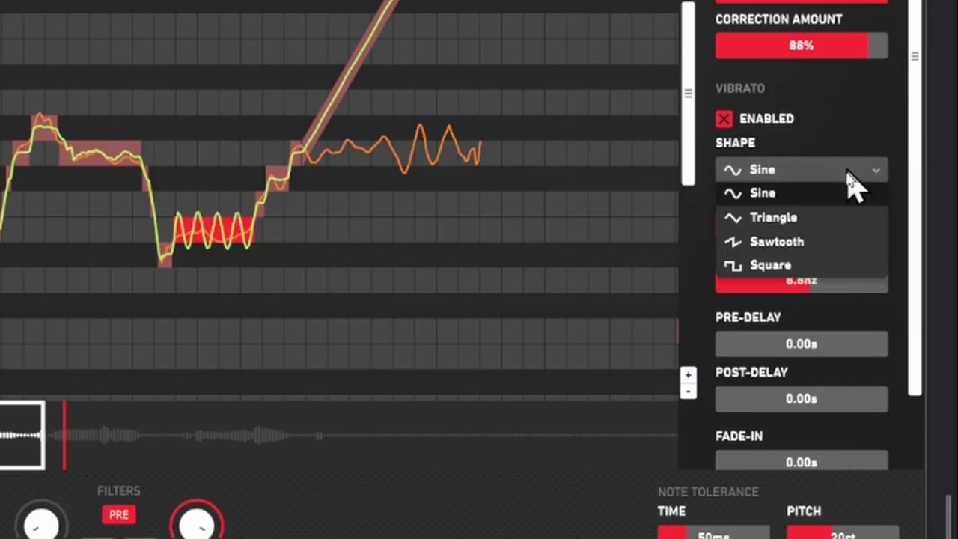
{"action": "left_click", "coordinate": [820, 235]}
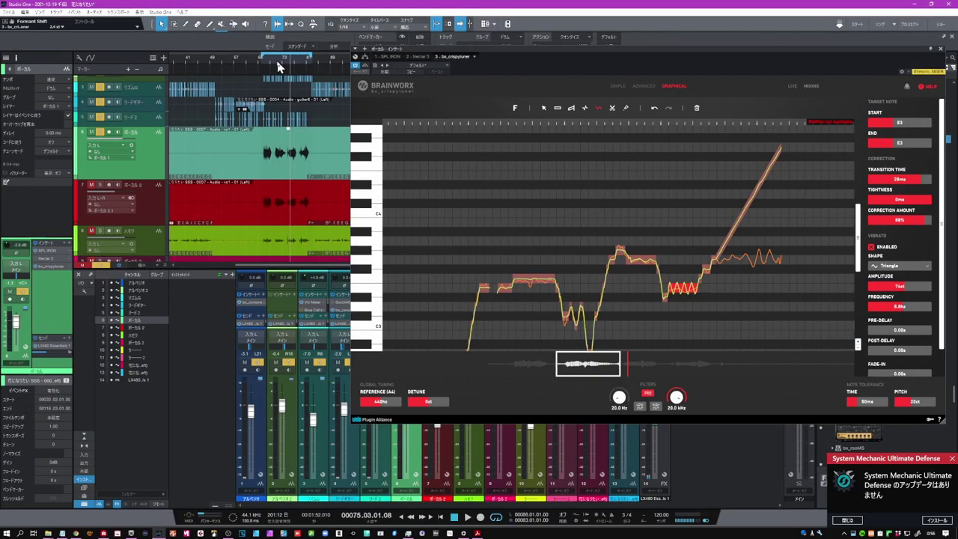
Step: Play back the vocal around bar 73 to hear the vibrato on the E3 note
{"action": "left_click", "coordinate": [277, 66]}
{"action": "left_click", "coordinate": [466, 516]}
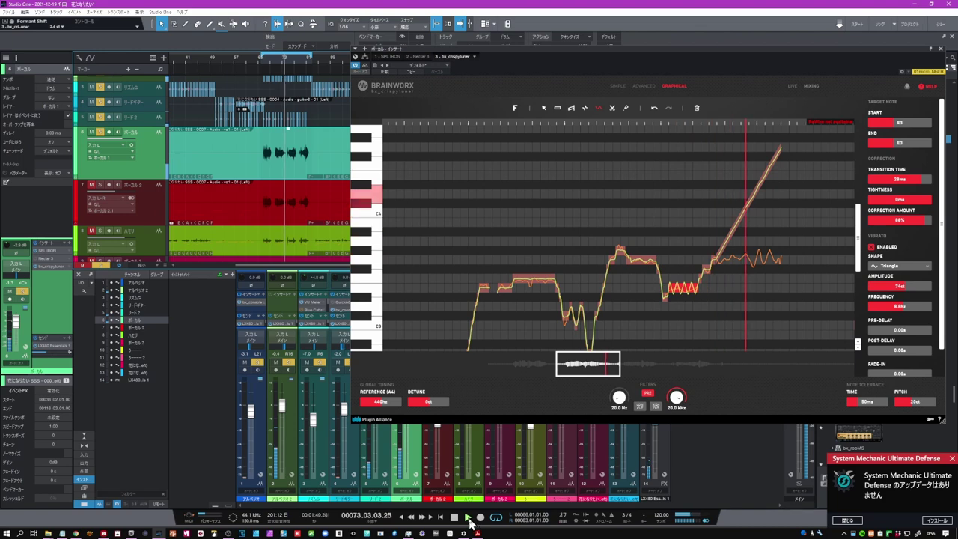
{"action": "left_click", "coordinate": [455, 518]}
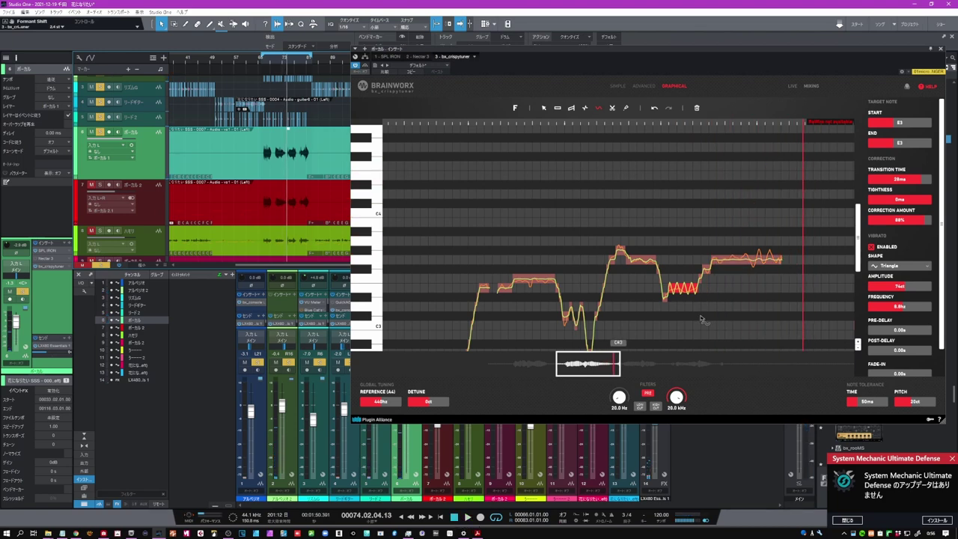
Step: Split the G3 note after the phrase's peak and glue its two parts back together
{"action": "left_click", "coordinate": [612, 109]}
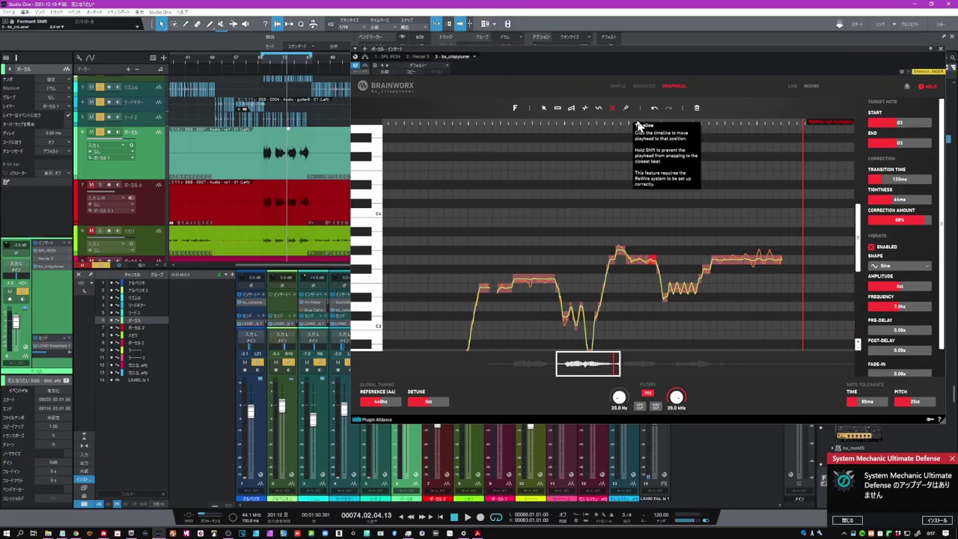
{"action": "left_click", "coordinate": [627, 111]}
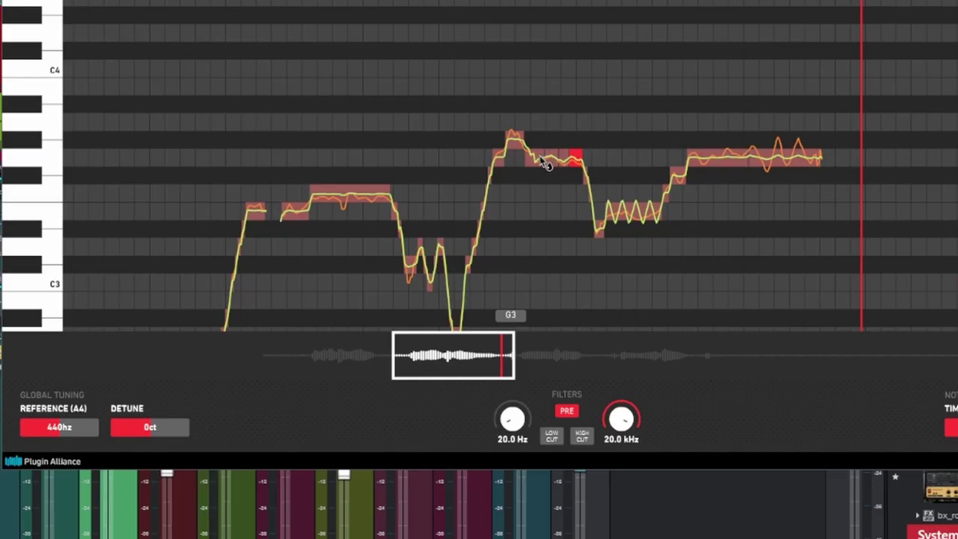
{"action": "left_click", "coordinate": [540, 156]}
Step: Select the phrase's opening E3 and F3 notes and glue them at F3, undo that, and glue them at E3
{"action": "left_click_drag", "start_coordinate": [247, 149], "coordinate": [391, 240]}
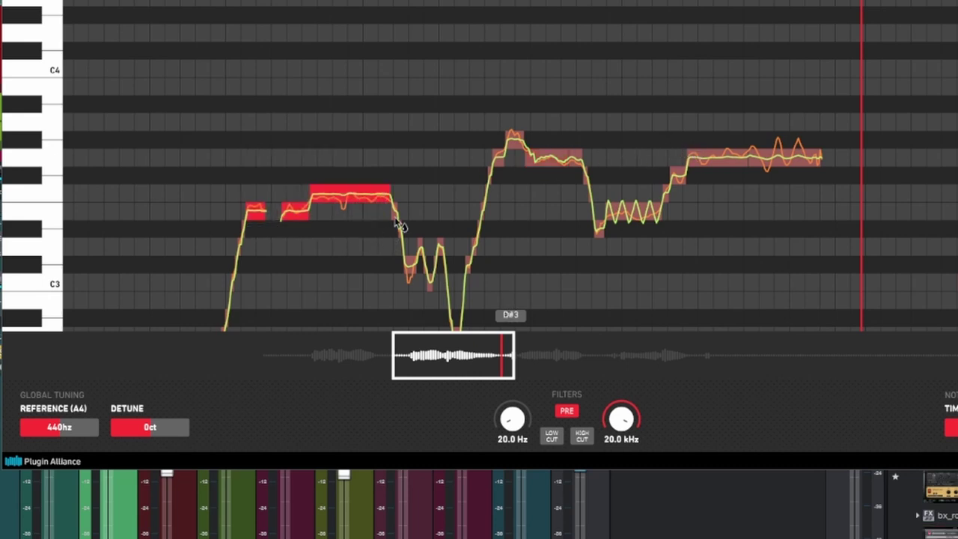
{"action": "left_click", "coordinate": [337, 192]}
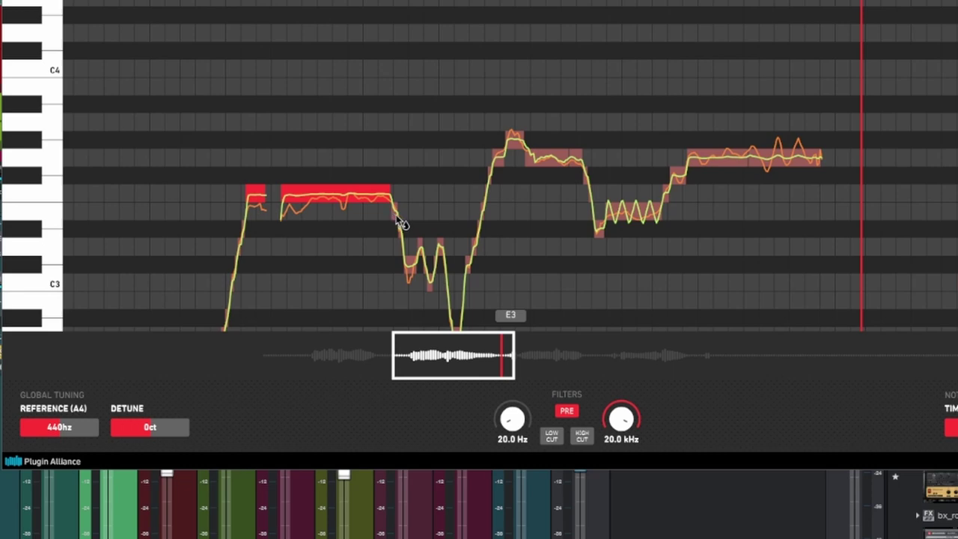
{"action": "key", "text": "ctrl+z"}
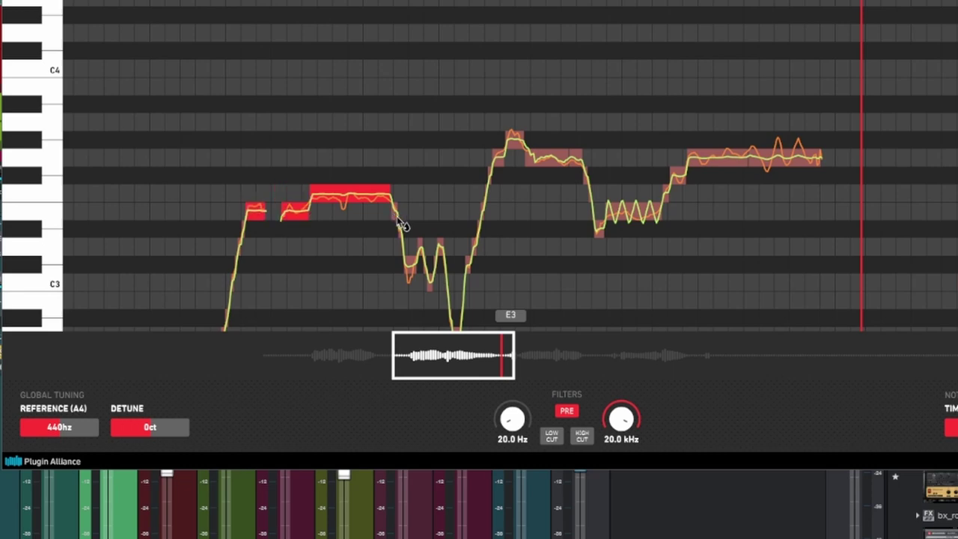
{"action": "left_click", "coordinate": [293, 212]}
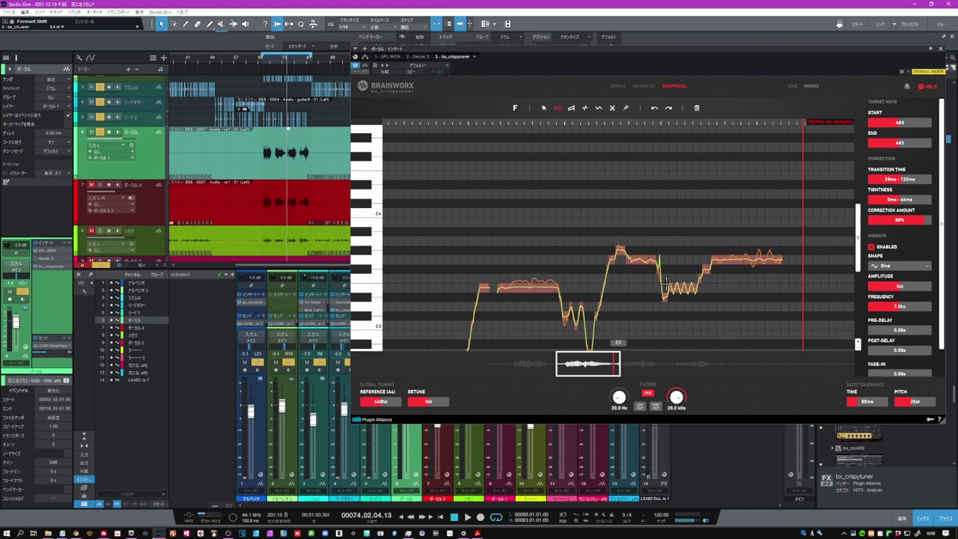
Step: Undo the glue and split edits along with the earlier correction and vibrato changes, one by one
{"action": "key", "text": "ctrl+z"}
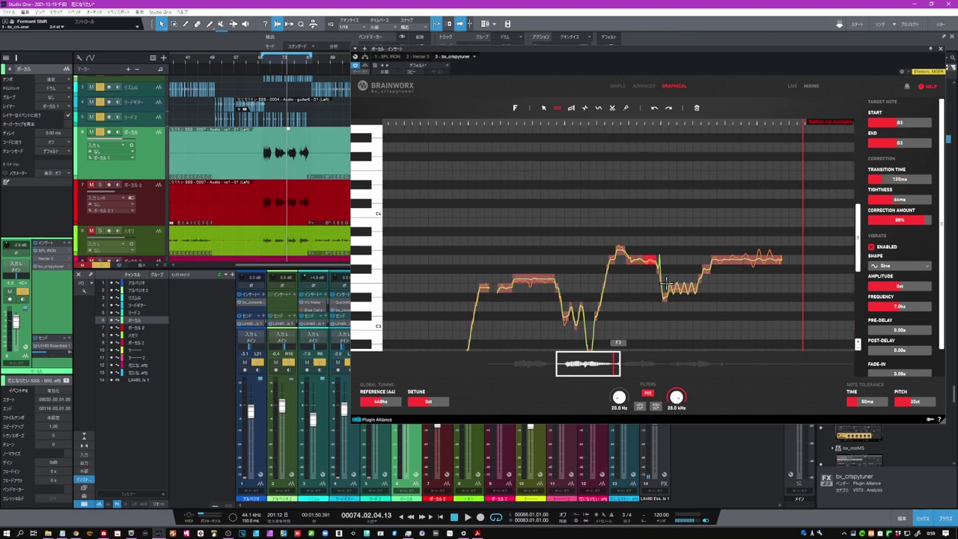
{"action": "key", "text": "z"}
{"action": "key", "text": "z"}
{"action": "key", "text": "z"}
{"action": "key", "text": "z"}
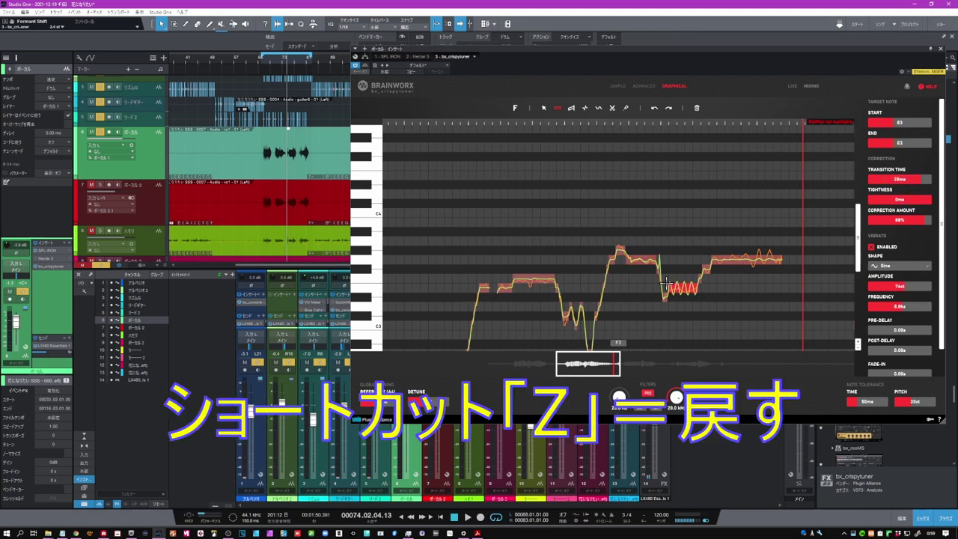
{"action": "key", "text": "z"}
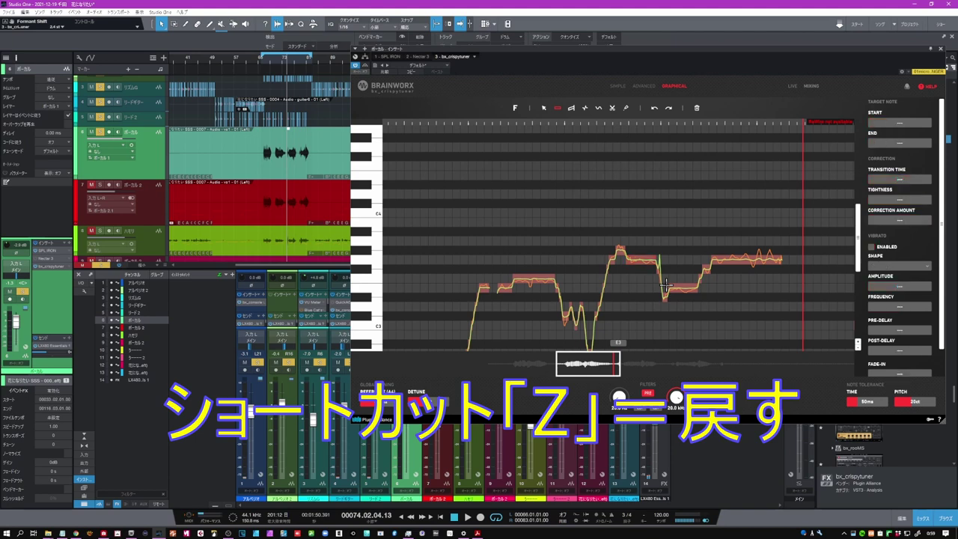
{"action": "key", "text": "z"}
{"action": "key", "text": "z"}
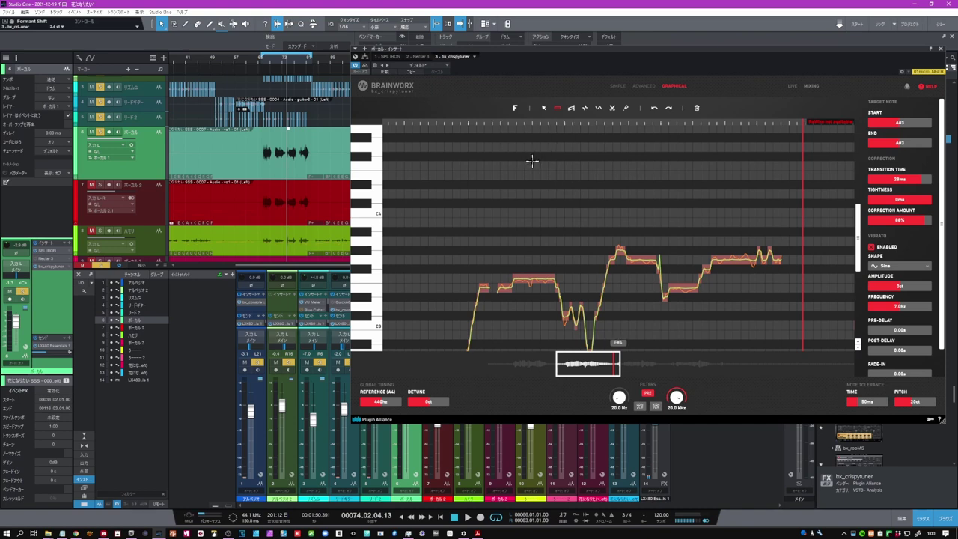
Step: Shift the formant of the G3 note after the phrase's peak up by 1.0 st and return to pitch editing
{"action": "key", "text": "f"}
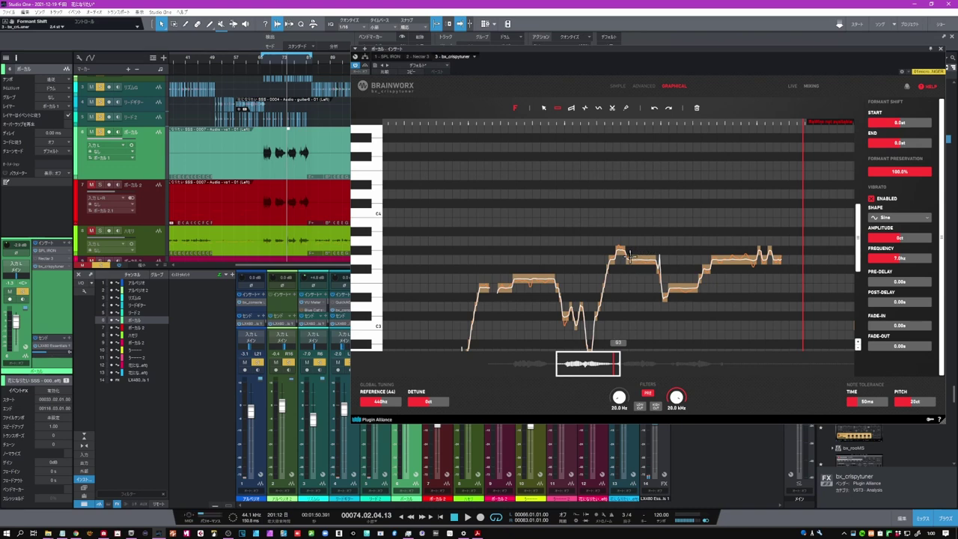
{"action": "left_click", "coordinate": [544, 107]}
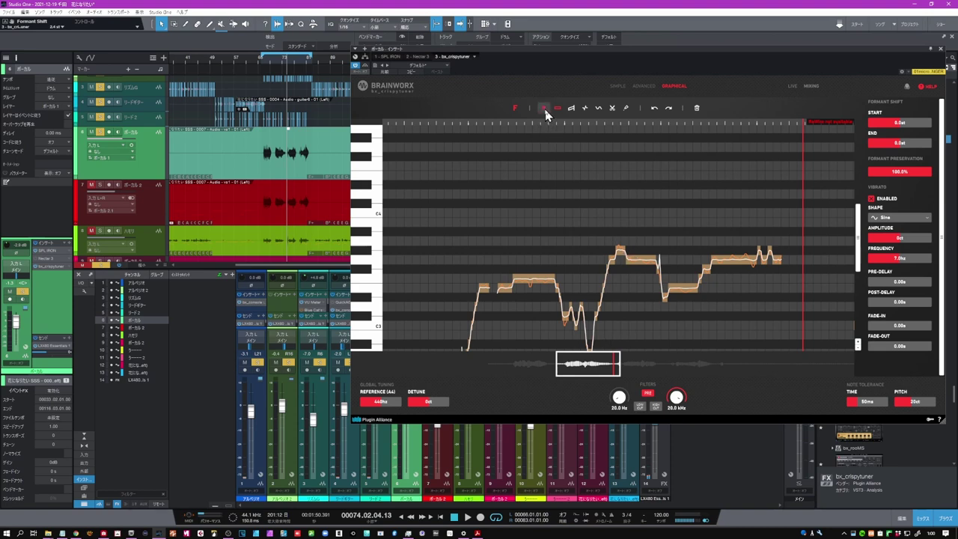
{"action": "left_click", "coordinate": [635, 258]}
{"action": "left_click_drag", "start_coordinate": [634, 256], "coordinate": [634, 252]}
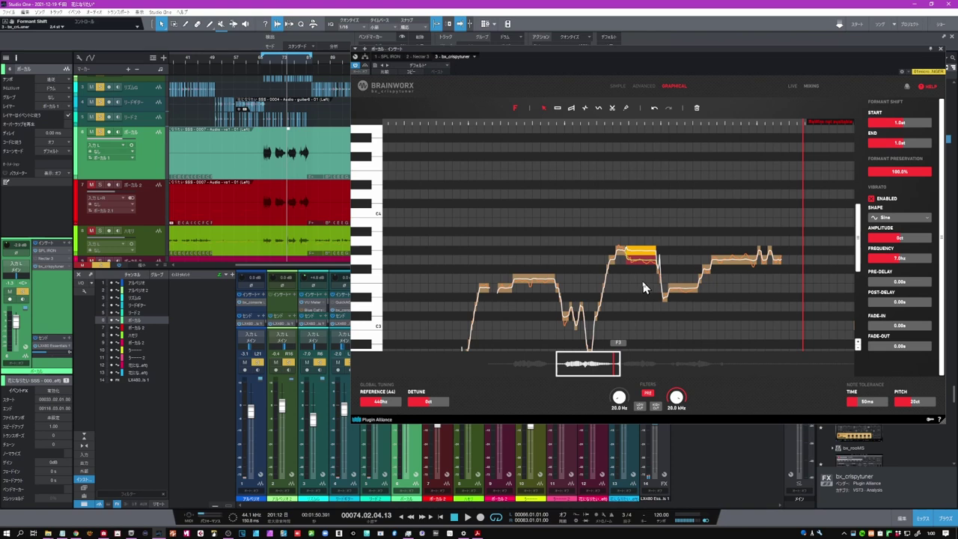
{"action": "left_click", "coordinate": [514, 108]}
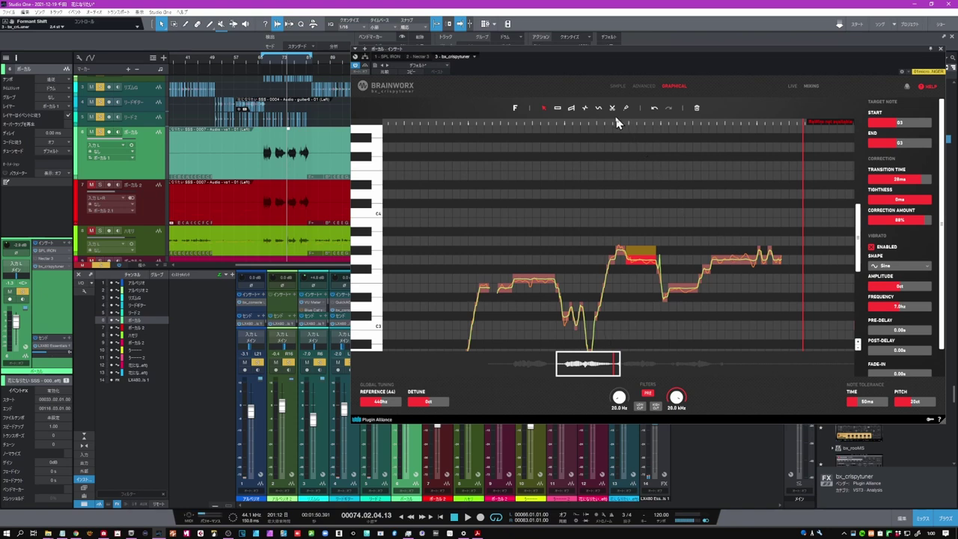
Step: Redraw the phrase's ending as one G3 note with 71 ct vibrato, 0.22 s pre-delay, 0.11 s post-delay, 0.50 s fade-in and 0.47 s fade-out
{"action": "left_click", "coordinate": [558, 111]}
{"action": "left_click_drag", "start_coordinate": [712, 256], "coordinate": [779, 268]}
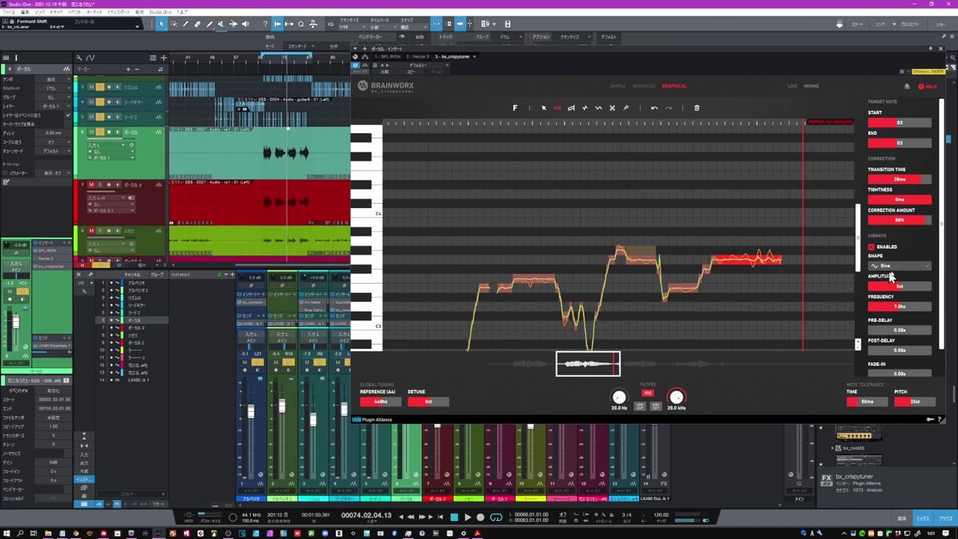
{"action": "left_click_drag", "start_coordinate": [897, 286], "coordinate": [900, 290]}
{"action": "left_click_drag", "start_coordinate": [903, 289], "coordinate": [903, 289]}
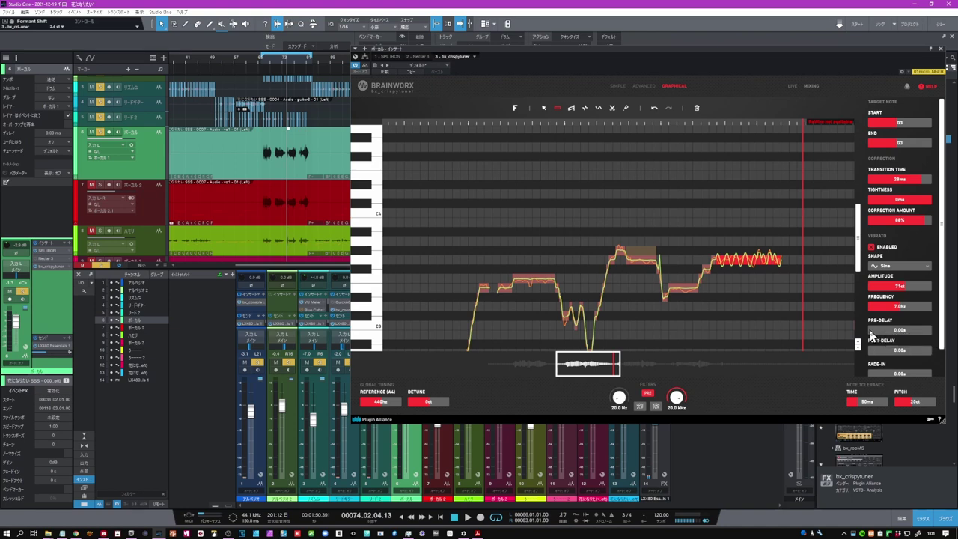
{"action": "left_click_drag", "start_coordinate": [874, 330], "coordinate": [902, 329]}
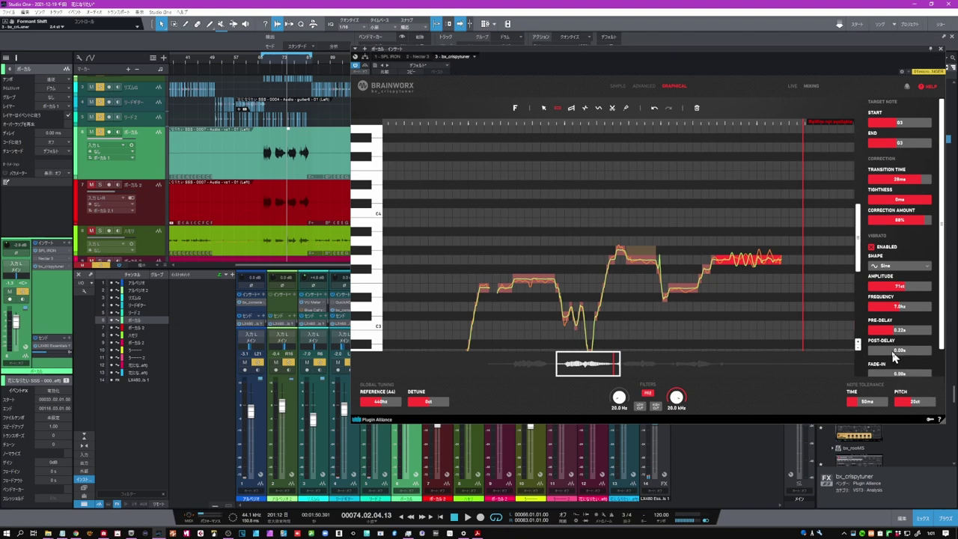
{"action": "scroll", "coordinate": [911, 358], "scroll_direction": "down", "scroll_amount": 2}
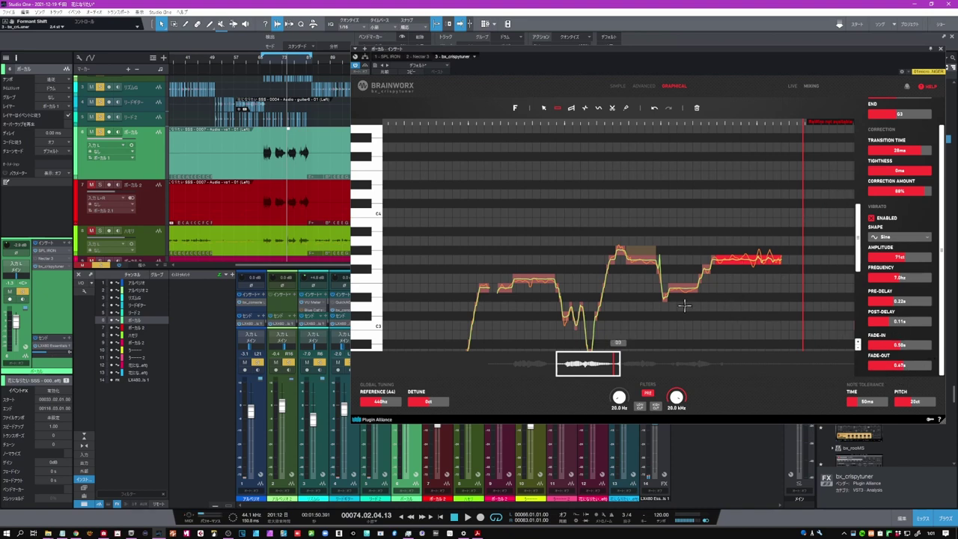
Step: Delete the notes from the peak to the end of the phrase and play the vocal from bar 70 to detect them again
{"action": "left_click", "coordinate": [544, 109]}
{"action": "left_click_drag", "start_coordinate": [603, 229], "coordinate": [793, 320]}
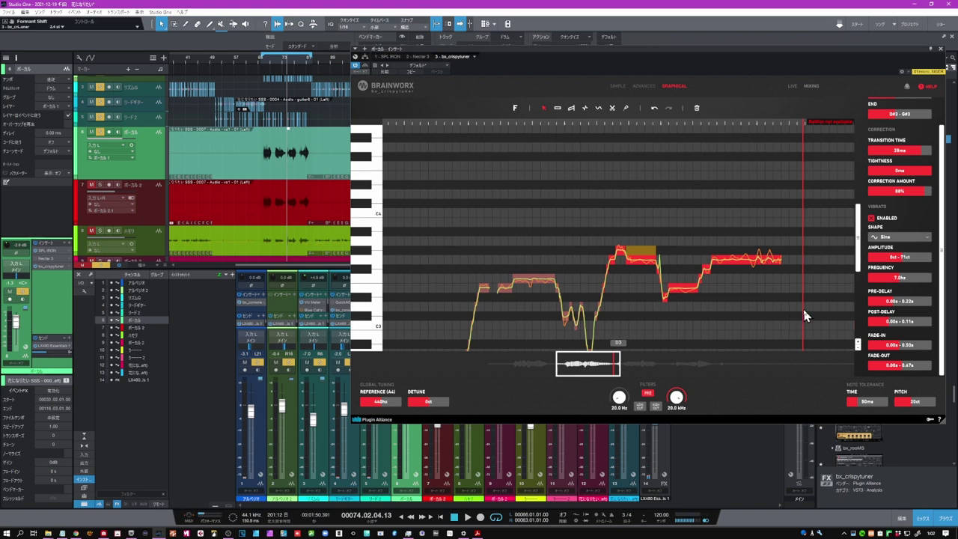
{"action": "key", "text": "Delete"}
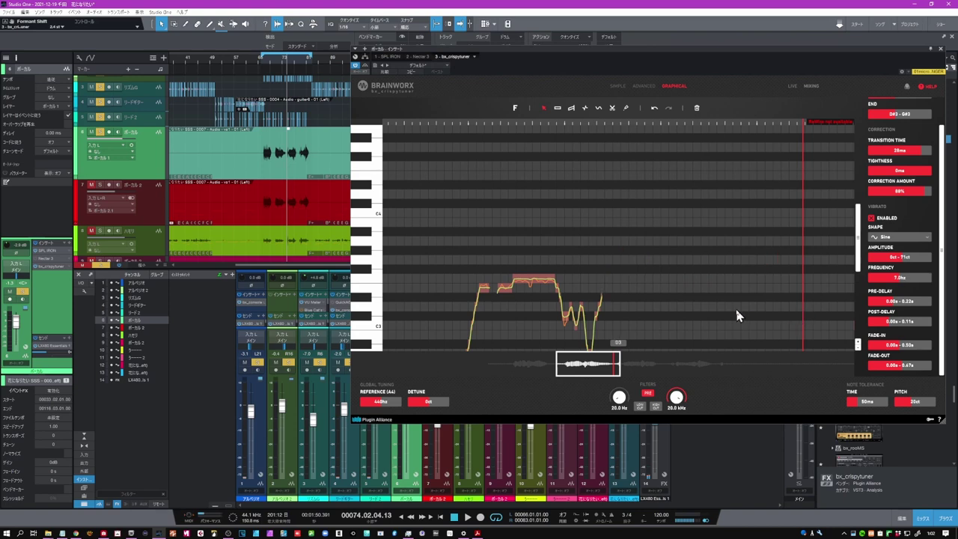
{"action": "key", "text": "space"}
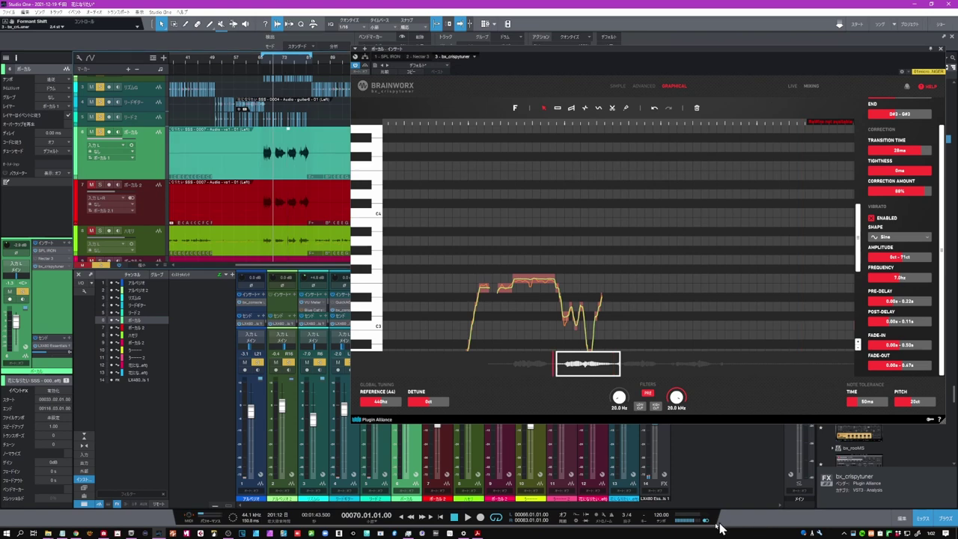
{"action": "left_click", "coordinate": [468, 517]}
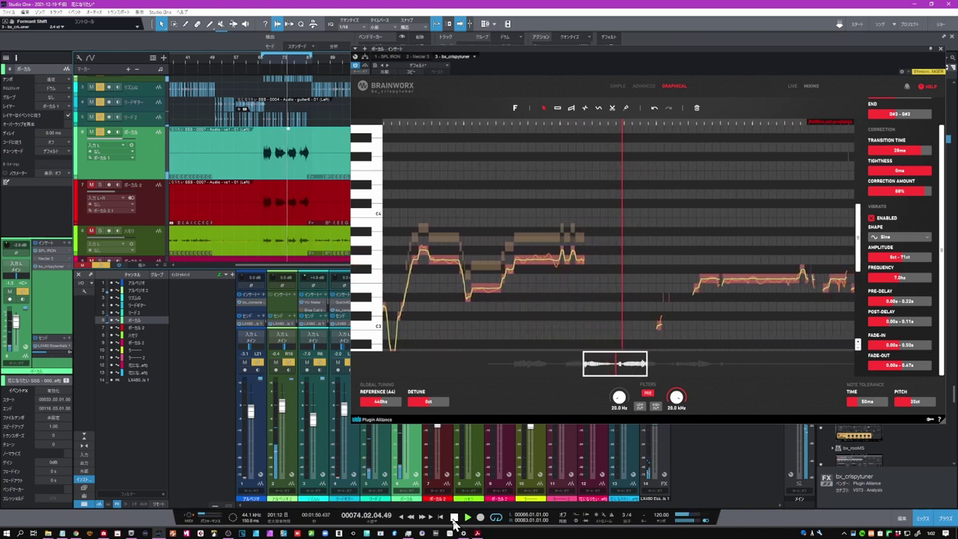
{"action": "left_click", "coordinate": [454, 517]}
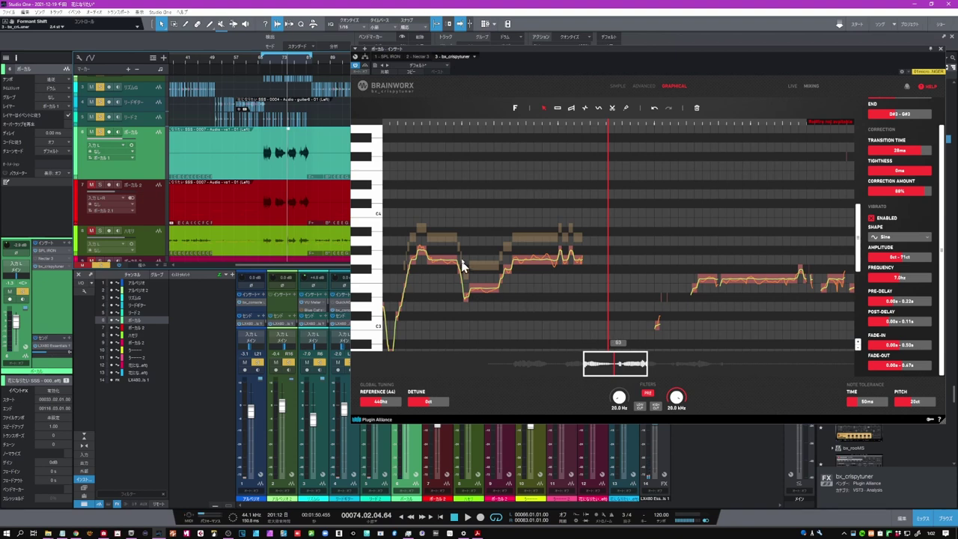
Step: Select the phrase's notes in formant editing and shift their formants up to 3.4 st, down to 0.0 st and finally to 0.4 st
{"action": "key", "text": "f"}
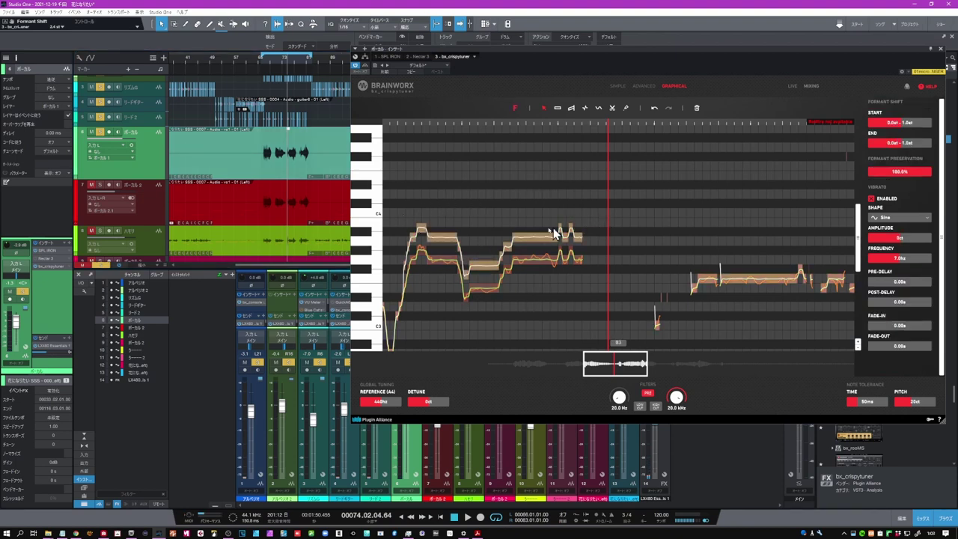
{"action": "left_click_drag", "start_coordinate": [599, 214], "coordinate": [395, 286]}
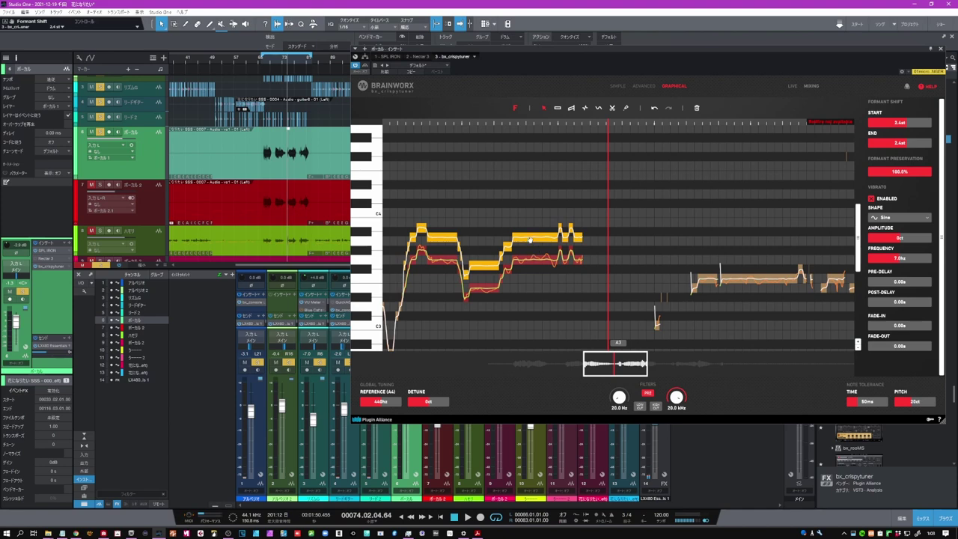
{"action": "mouse_move", "coordinate": [530, 244]}
{"action": "left_mouse_down"}
{"action": "mouse_move", "coordinate": [529, 279]}
{"action": "mouse_move", "coordinate": [531, 215]}
{"action": "mouse_move", "coordinate": [533, 234]}
{"action": "left_mouse_up"}
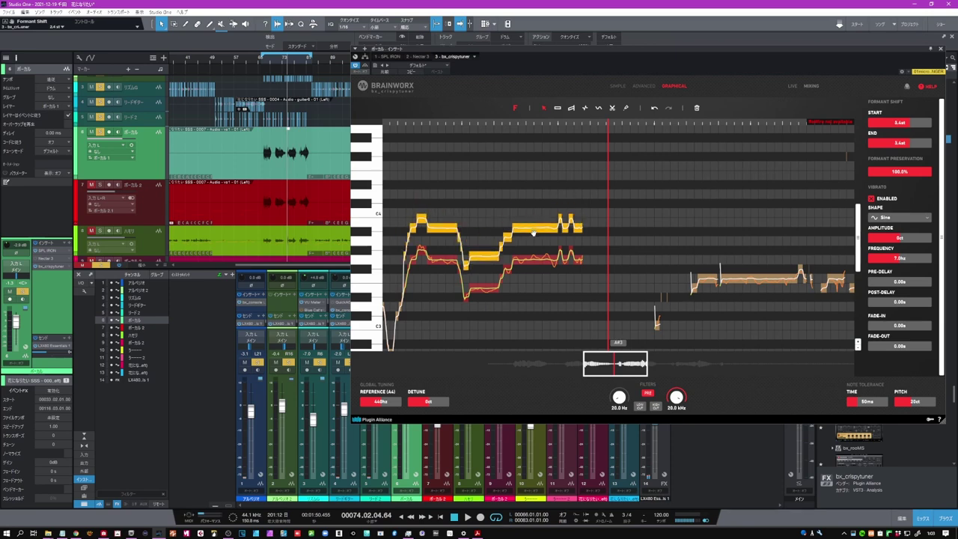
{"action": "left_click_drag", "start_coordinate": [533, 234], "coordinate": [533, 263]}
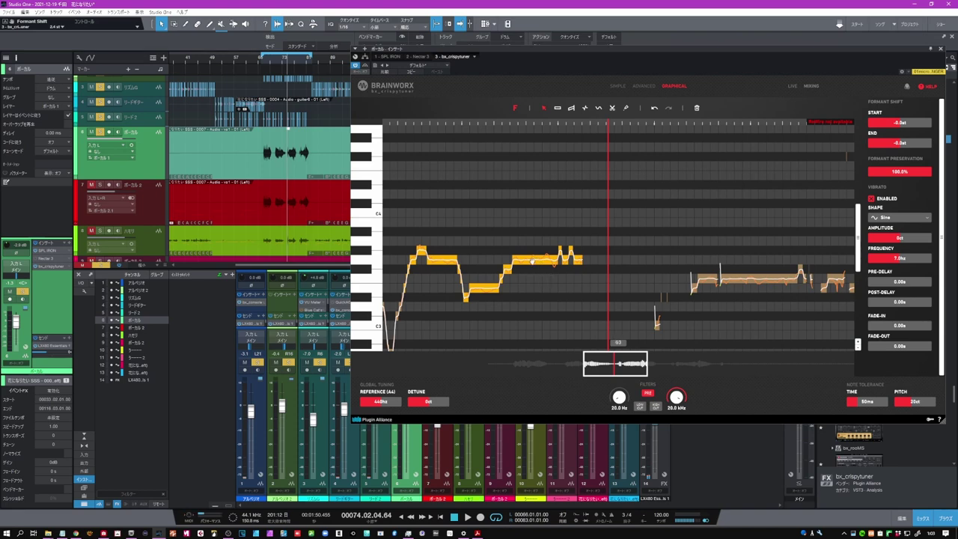
{"action": "left_click_drag", "start_coordinate": [532, 260], "coordinate": [532, 255]}
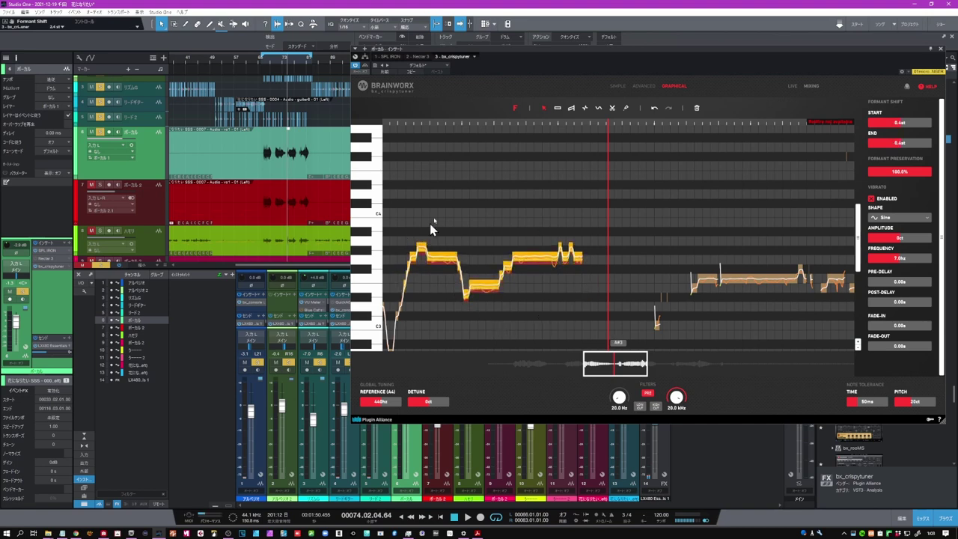